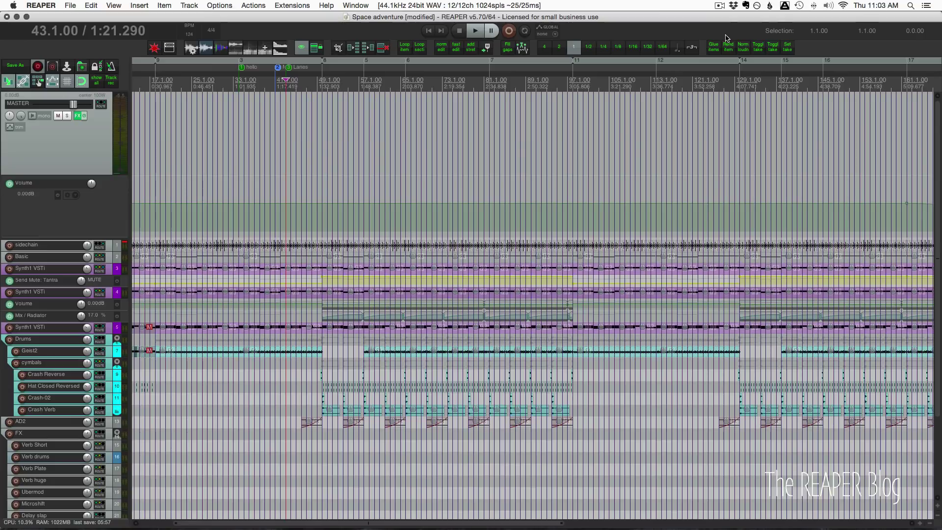
Place the edit cursor at the start of region 8 and move it to the start of region 7.
left_click(332, 83)
left_click(320, 88)
left_click(323, 97)
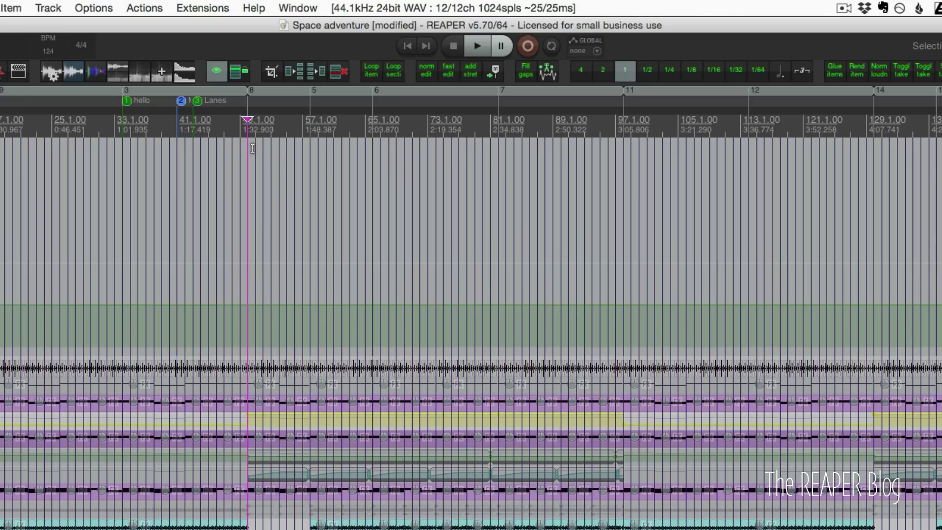
scroll(531, 119, "down", 2)
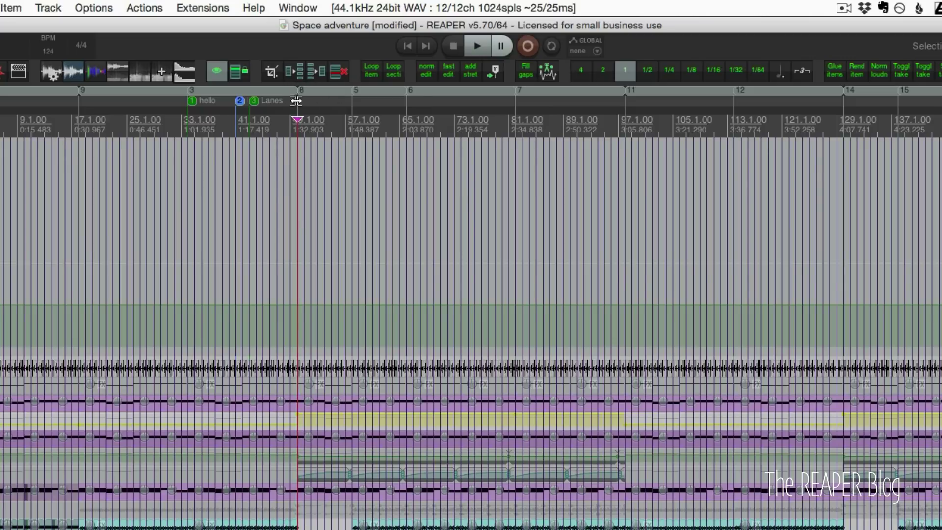
left_click(350, 130)
left_click(299, 130)
left_click(515, 131)
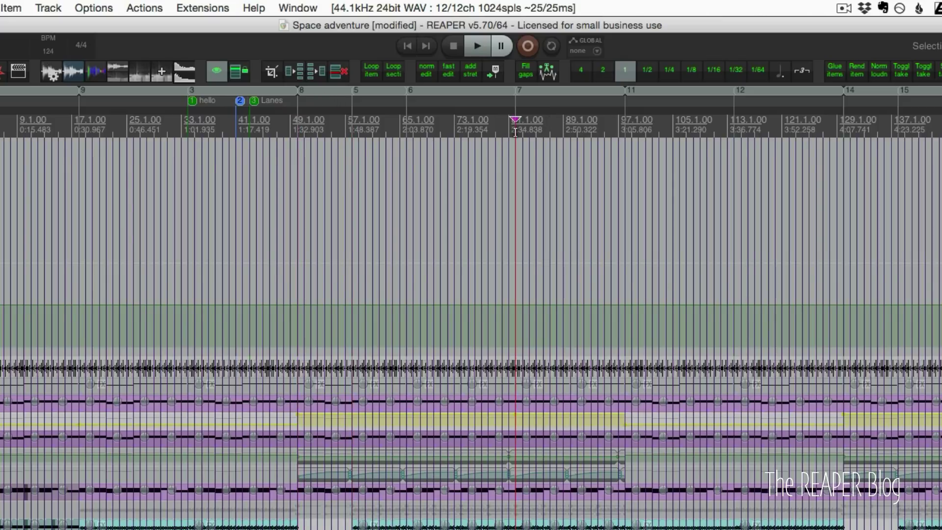
Move region 8 with its contents past the end of the song, and undo the move.
left_click_drag(516, 131, 270, 98)
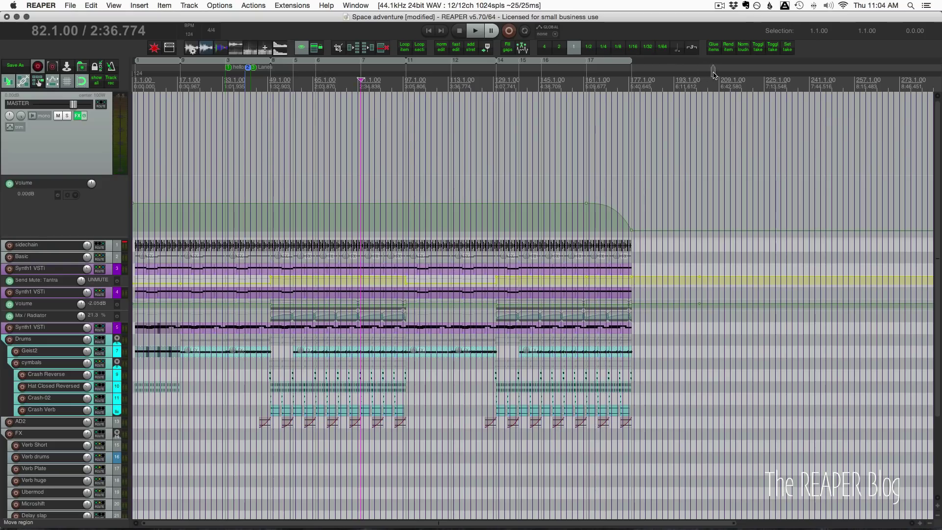
left_click_drag(844, 110, 845, 137)
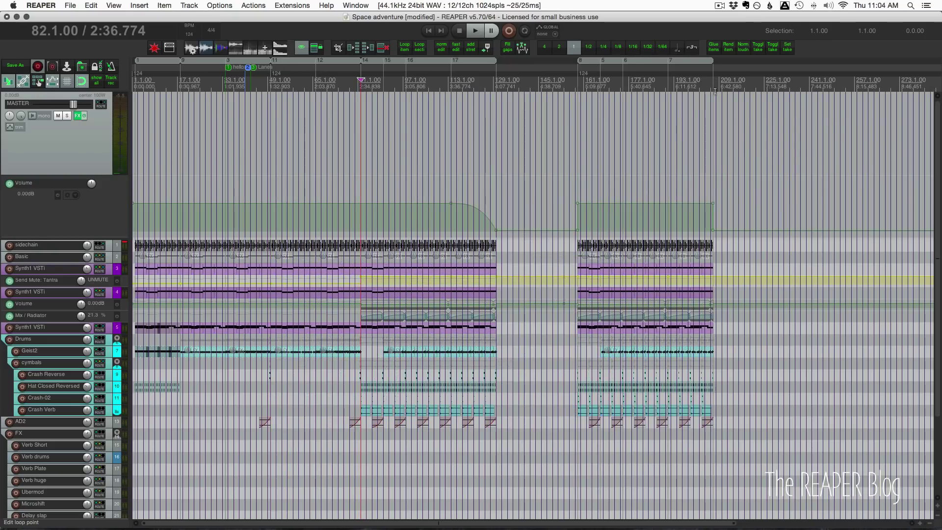
key("super+z")
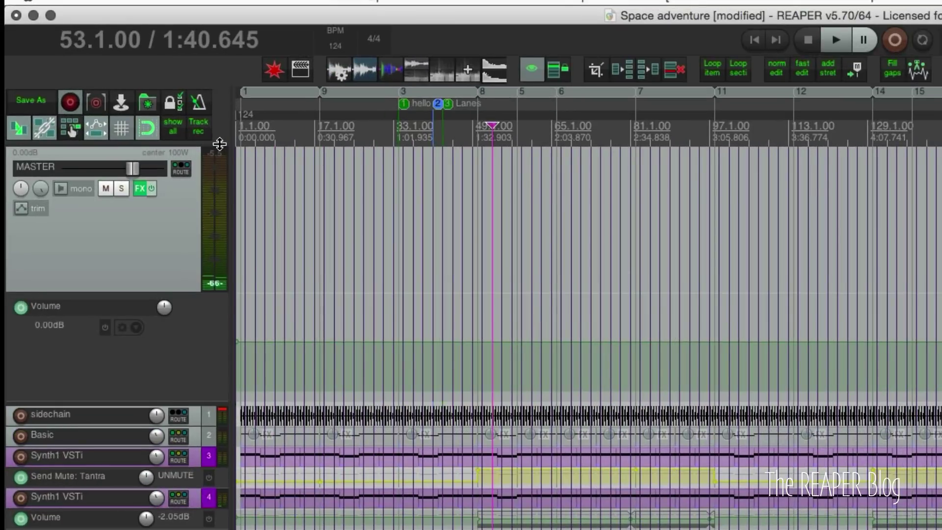
Expand the ruler's height to make room for region and marker lanes, and advance the edit cursor to measure 55.
left_click_drag(175, 119, 168, 174)
left_click_drag(212, 213, 208, 231)
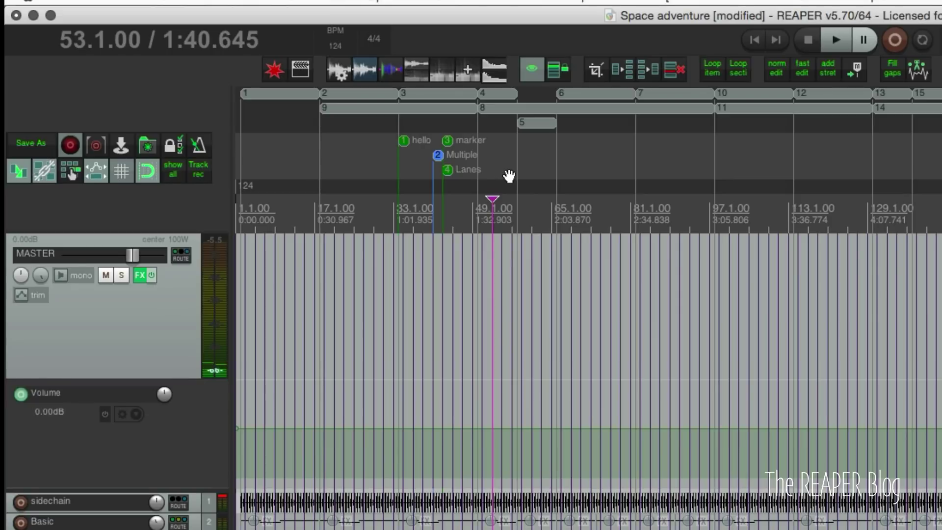
key("Right")
key("Right")
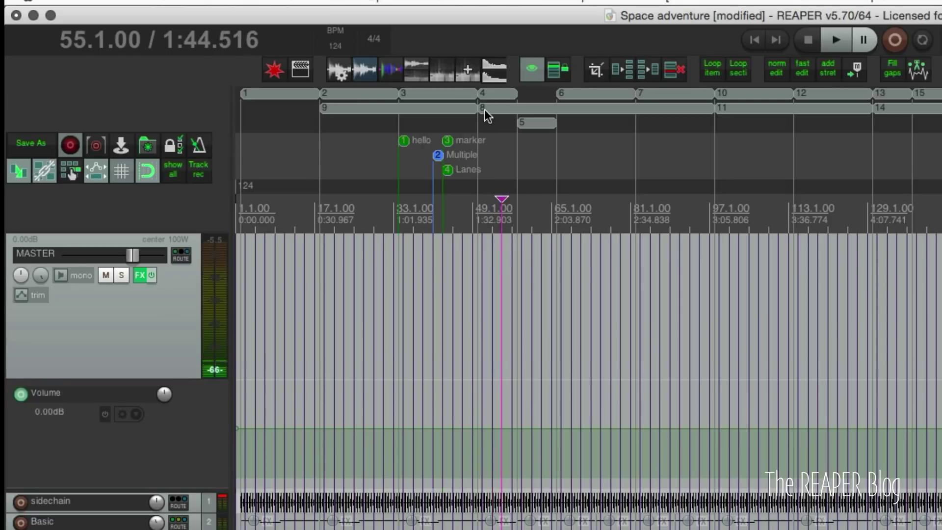
Move region 4 with its contents into the empty space beyond the song's end, and undo the move.
left_click_drag(490, 92, 877, 160)
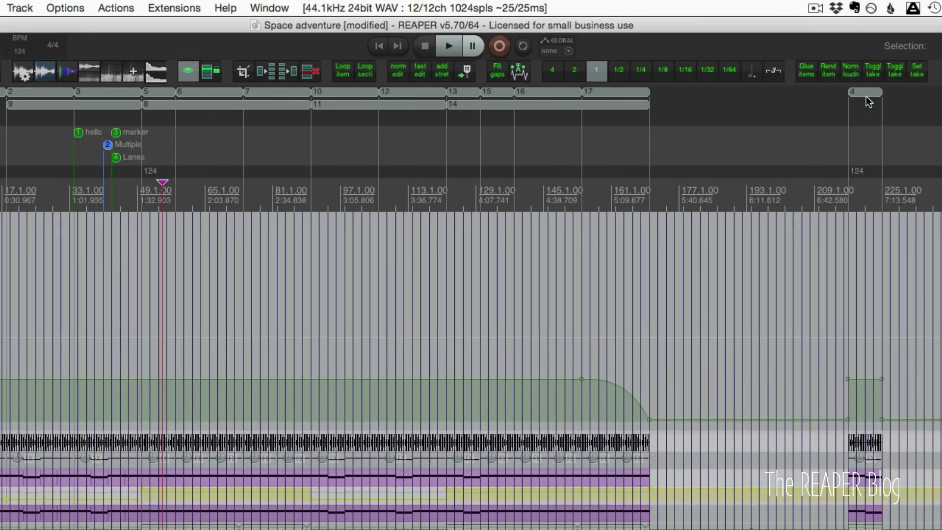
key("super+z")
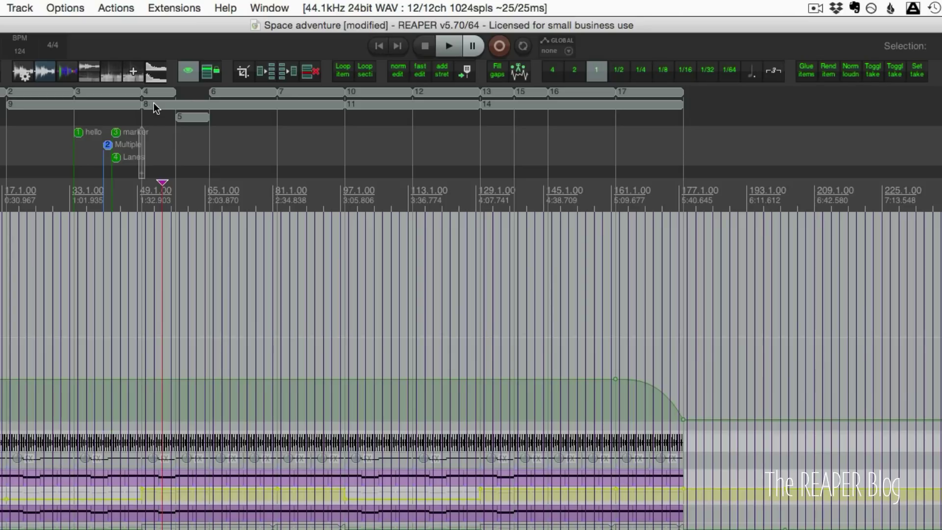
left_click_drag(793, 101, 882, 112)
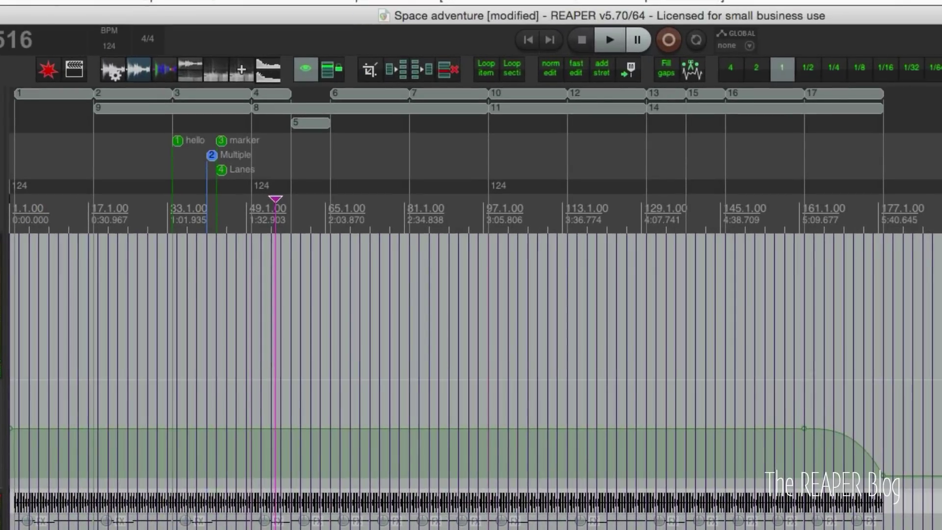
Move the Lanes marker off the marker beside it to measure 45.
left_click(231, 189)
scroll(230, 190, "up", 8)
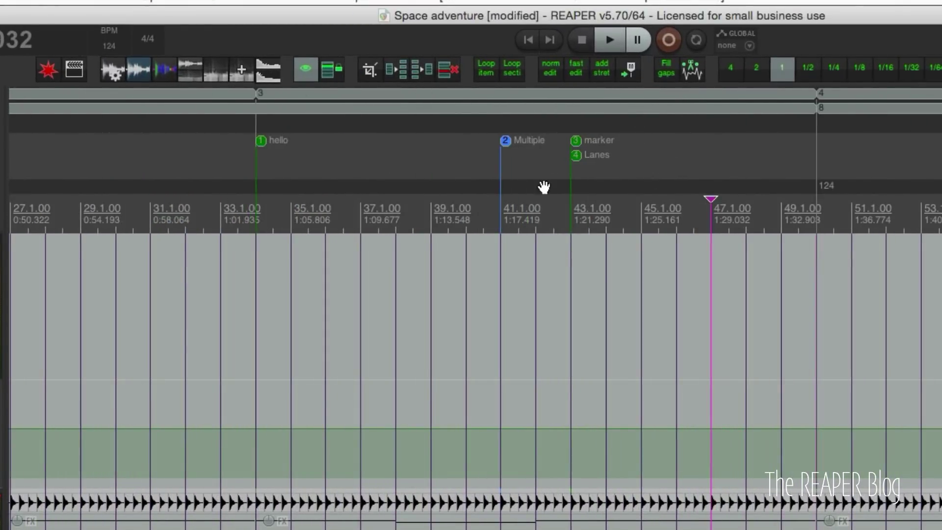
left_click(609, 177)
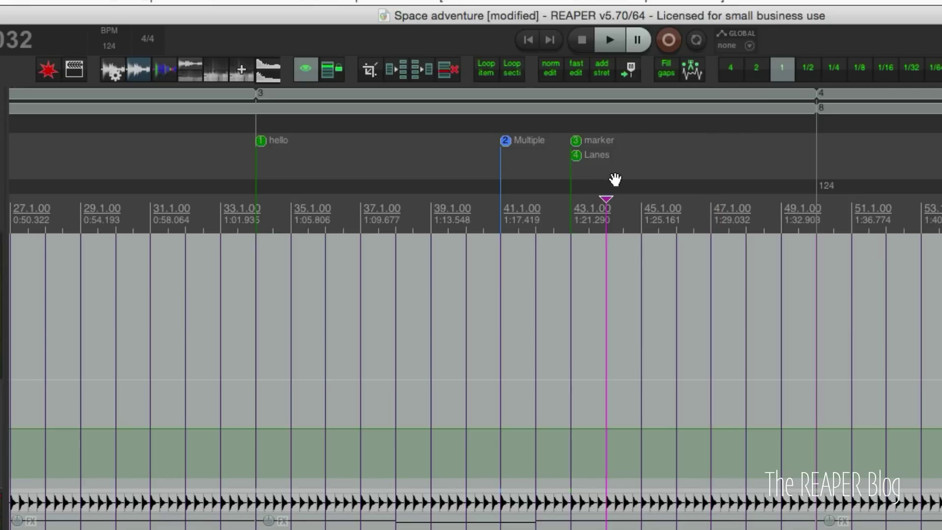
mouse_move(576, 161)
left_mouse_down()
mouse_move(653, 157)
mouse_move(612, 143)
mouse_move(675, 148)
mouse_move(611, 155)
mouse_move(602, 138)
mouse_move(610, 159)
mouse_move(456, 155)
mouse_move(657, 155)
left_mouse_up()
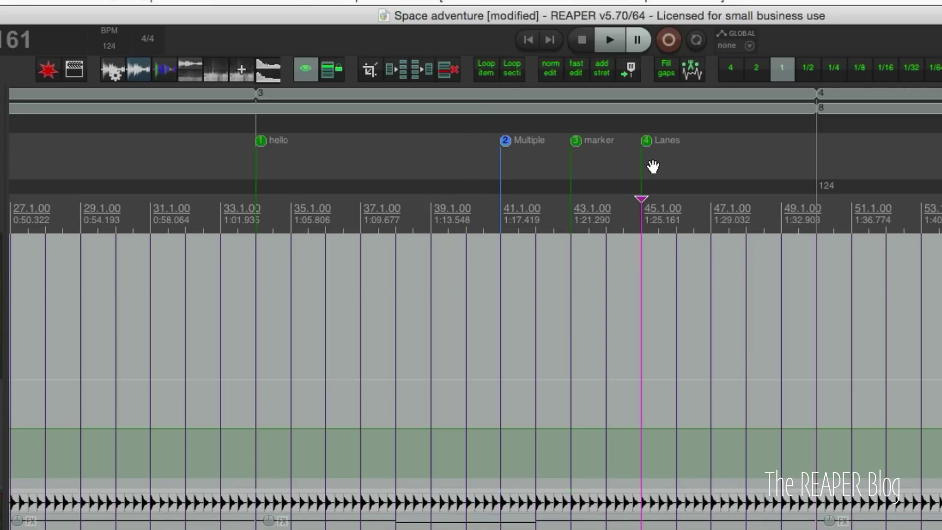
Open the settings and the available actions of the 124 BPM tempo marker at measure 50, closing both without editing.
scroll(341, 195, "down", 4)
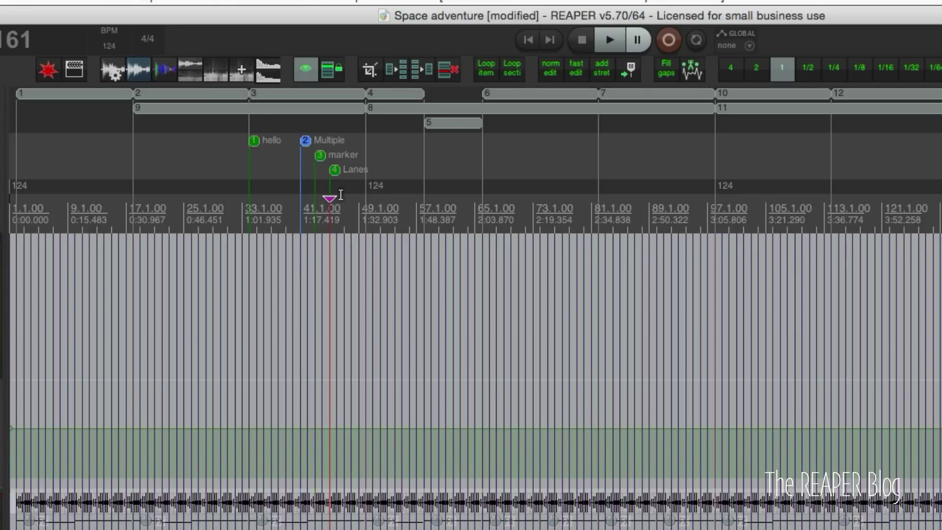
left_click(388, 193)
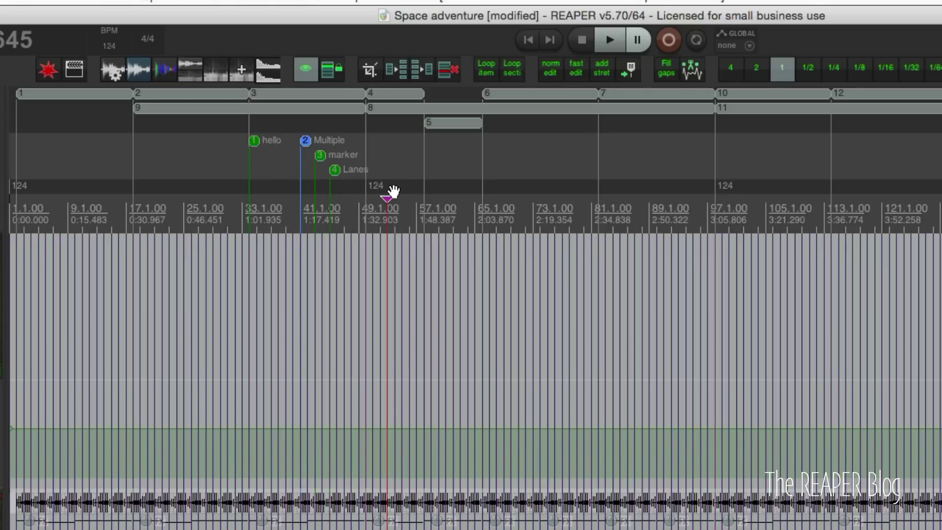
scroll(394, 191, "up", 4)
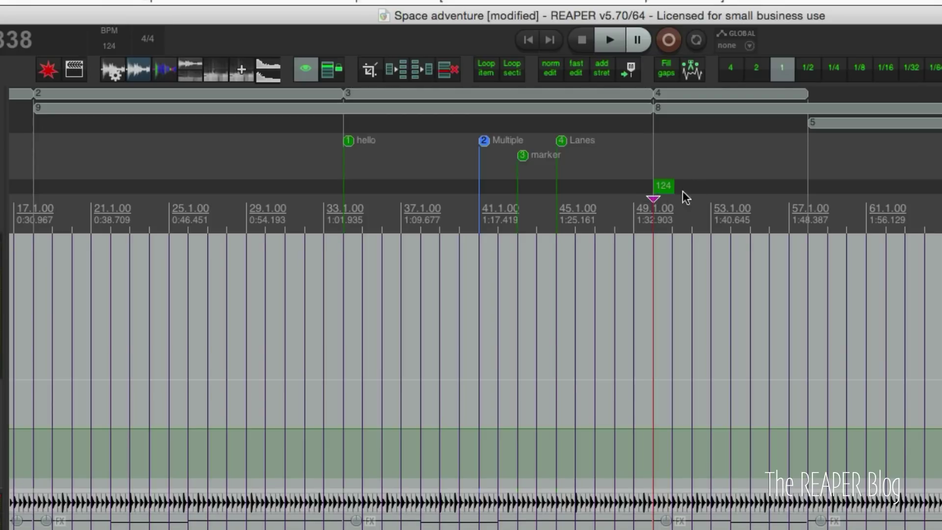
mouse_move(705, 192)
left_mouse_down()
mouse_move(799, 193)
mouse_move(646, 190)
mouse_move(656, 193)
left_mouse_up()
double_click(657, 195)
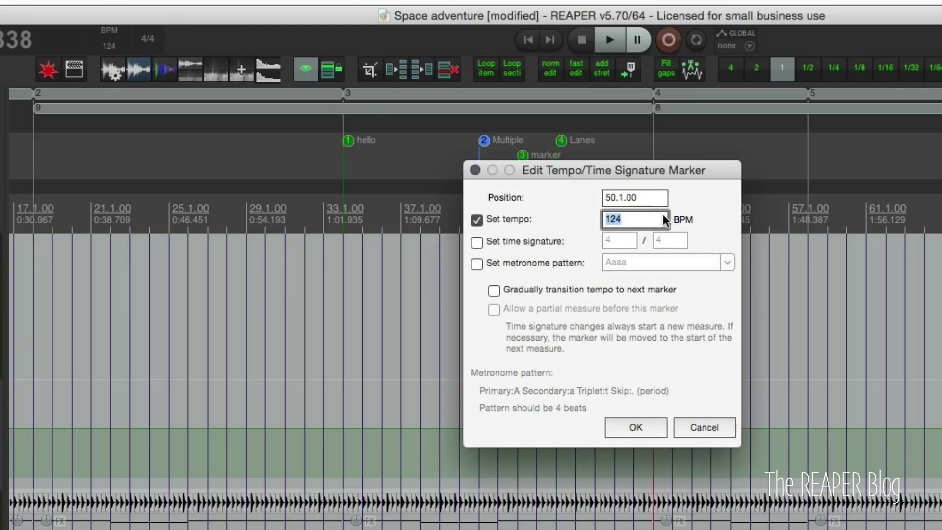
key("Escape")
right_click(663, 186)
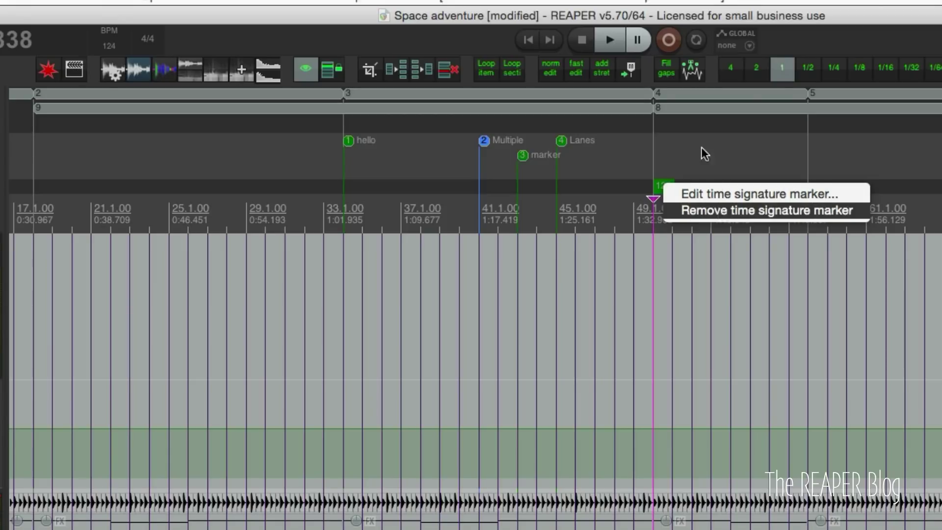
key("Escape")
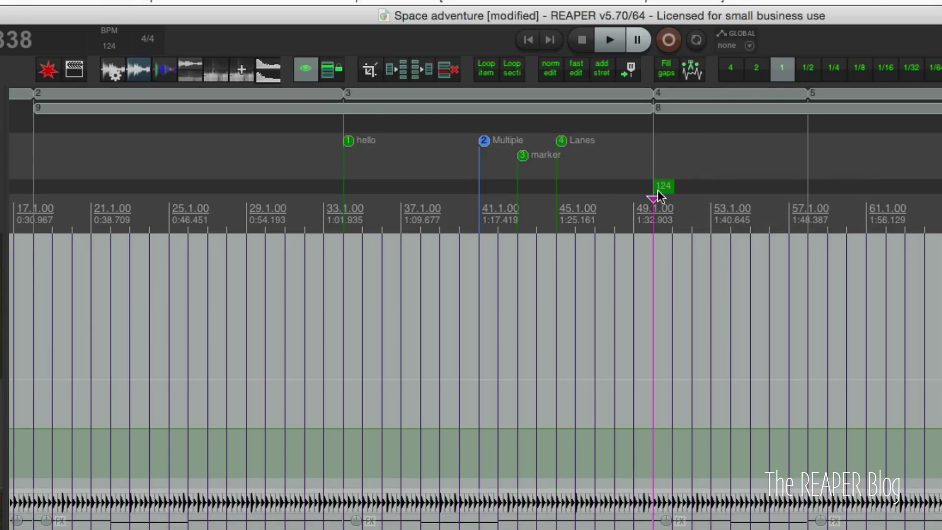
Insert a tempo marker of 120 BPM at the start of region 5, position 58.1.00.
left_click_drag(809, 197, 789, 199)
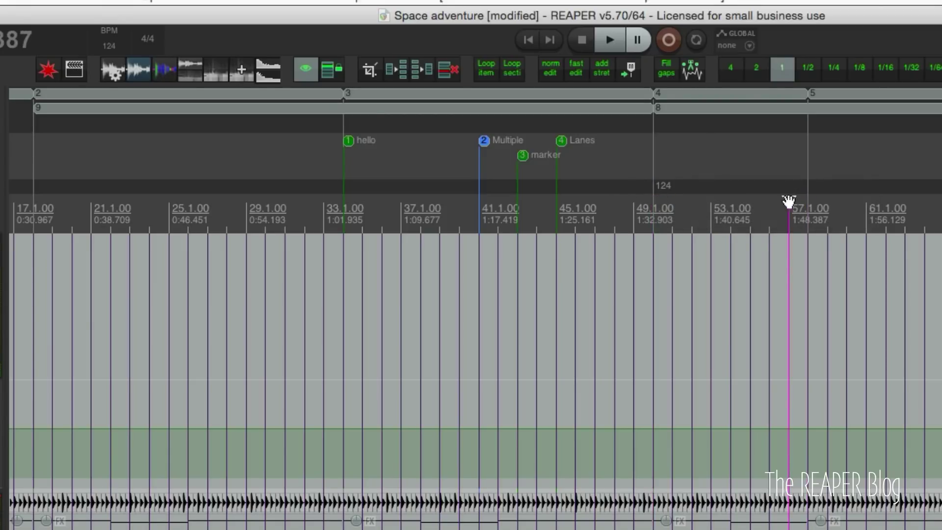
left_click(808, 212)
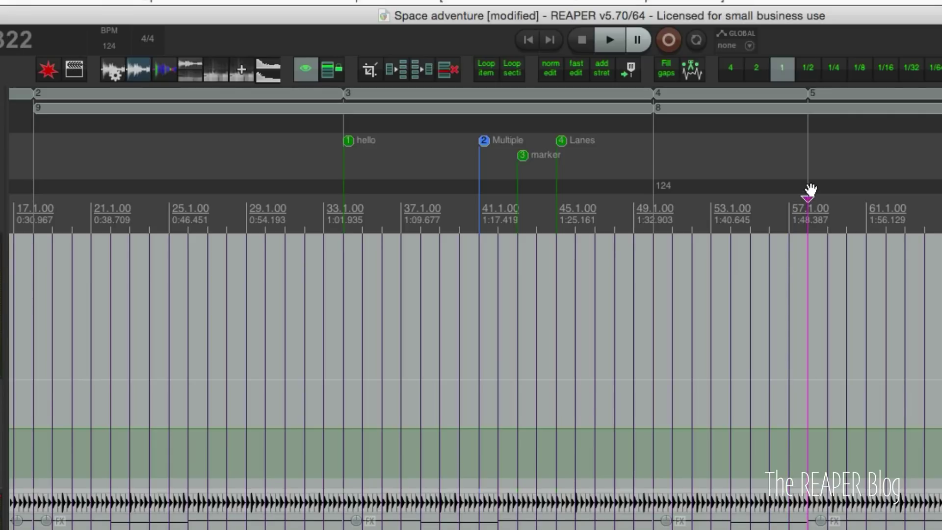
right_click(809, 196)
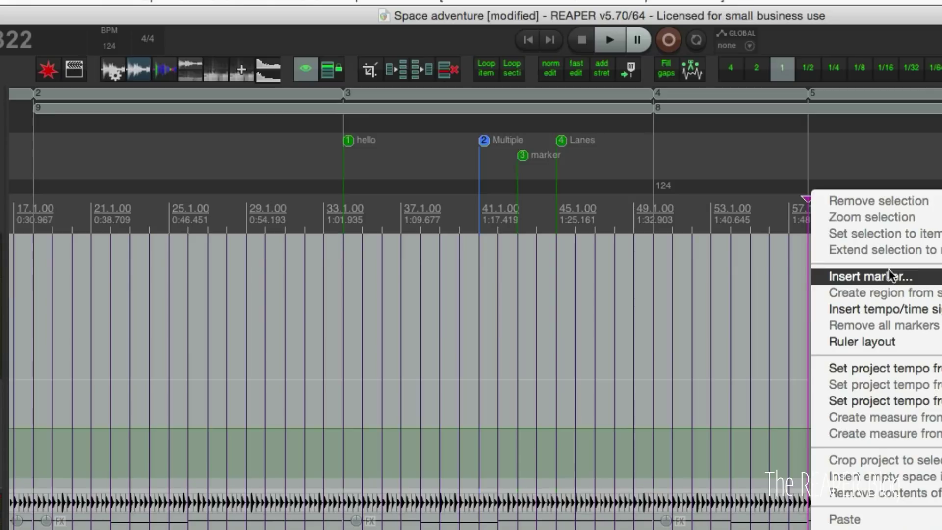
left_click(894, 309)
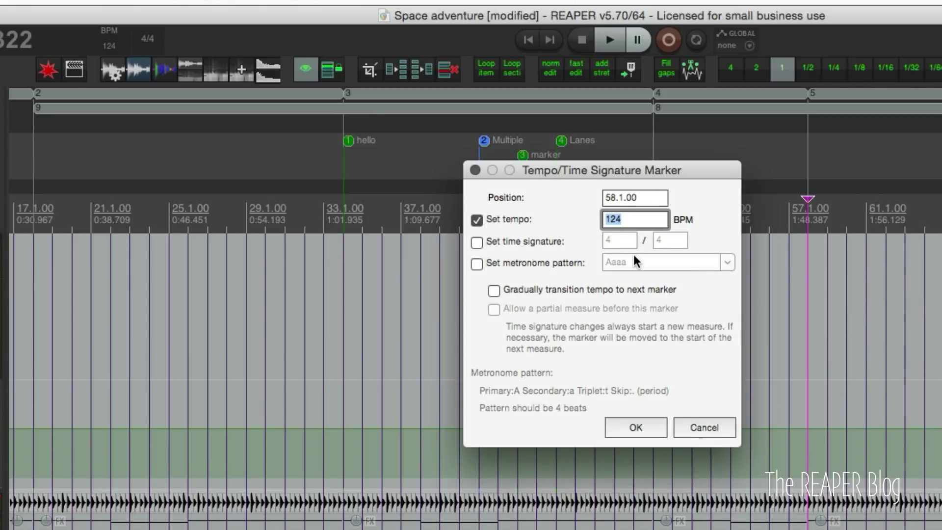
type("120")
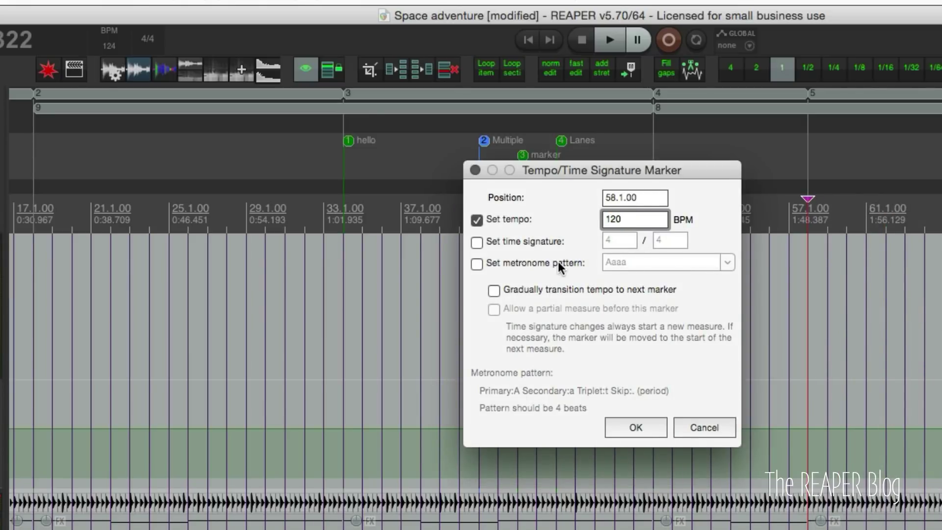
left_click(636, 427)
Try shifting the 120 BPM tempo marker earlier on the timeline, and return it to its original position.
scroll(799, 247, "right", 3)
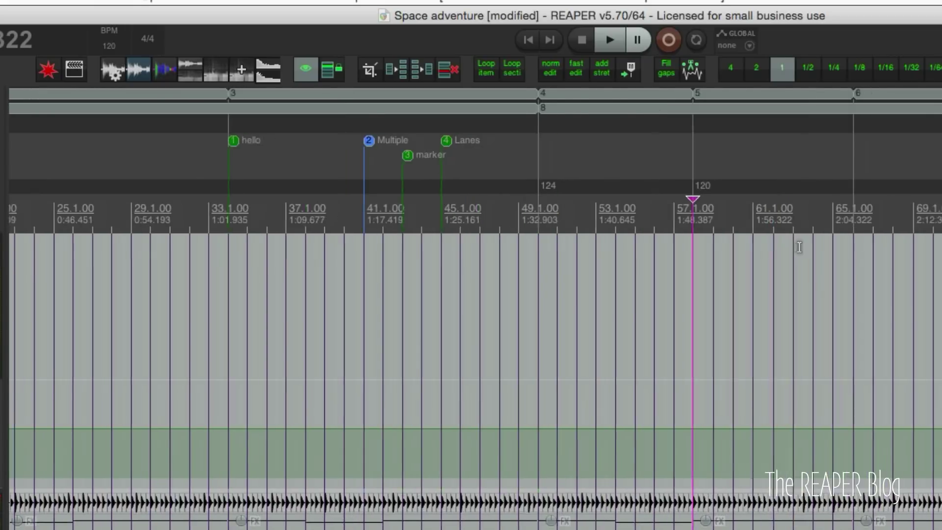
scroll(799, 247, "right", 1)
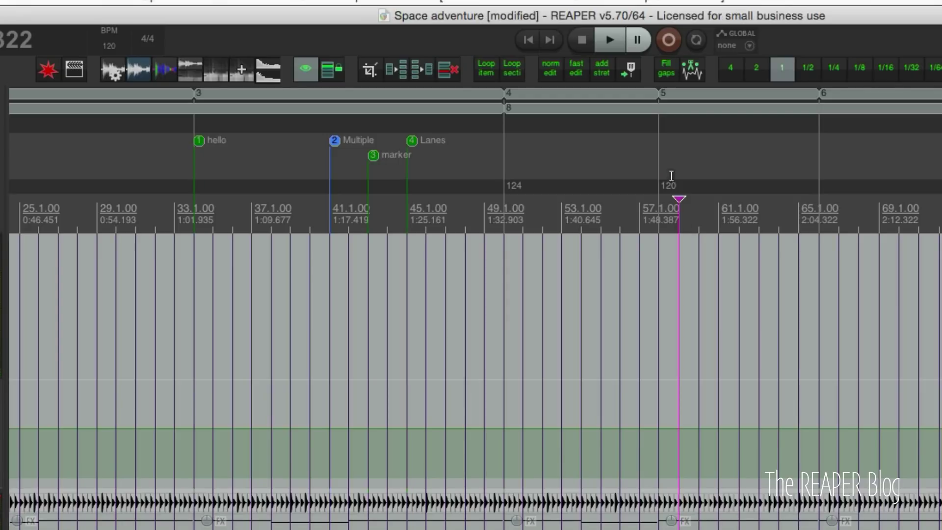
left_click(669, 188)
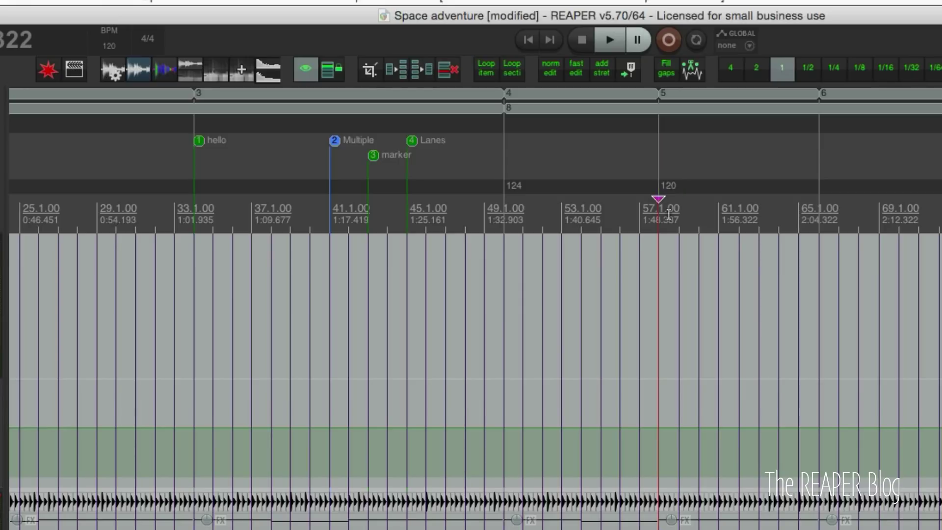
left_click_drag(669, 185, 638, 199)
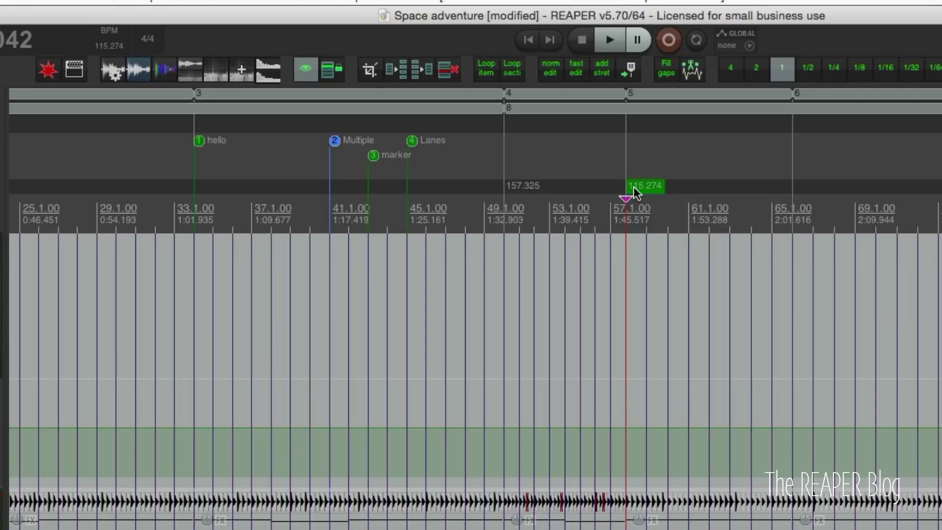
mouse_move(638, 186)
left_mouse_down()
mouse_move(622, 188)
mouse_move(673, 198)
left_mouse_up()
Examine the ruler layout options for region, marker and tempo lanes, and dismiss them.
right_click(463, 100)
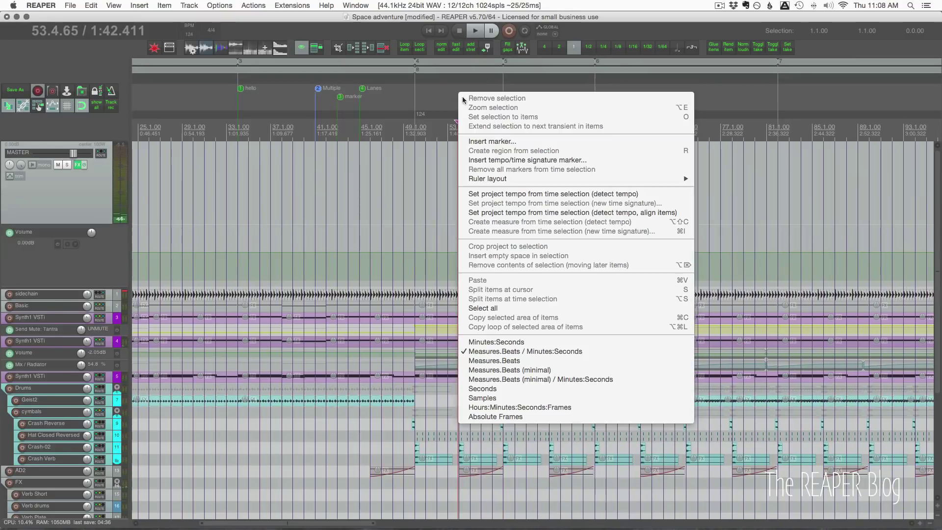
mouse_move(504, 180)
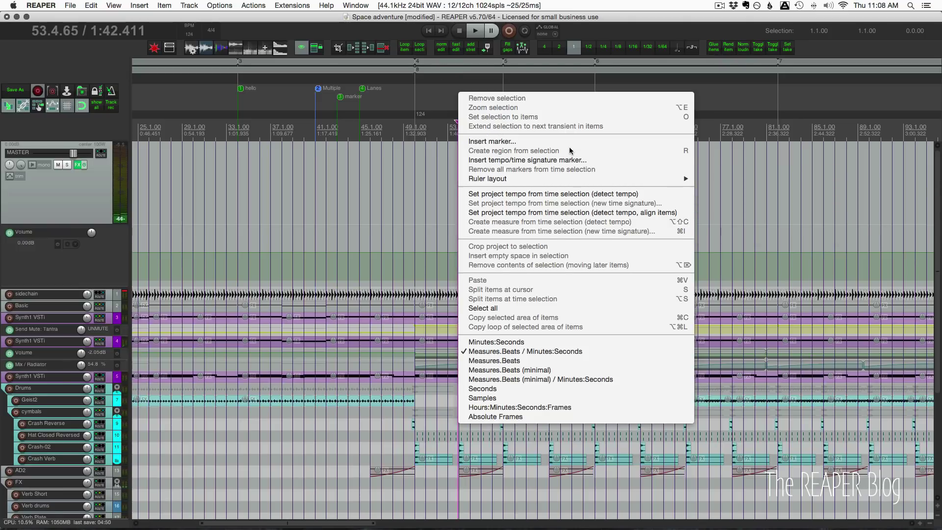
mouse_move(613, 180)
left_click(799, 177)
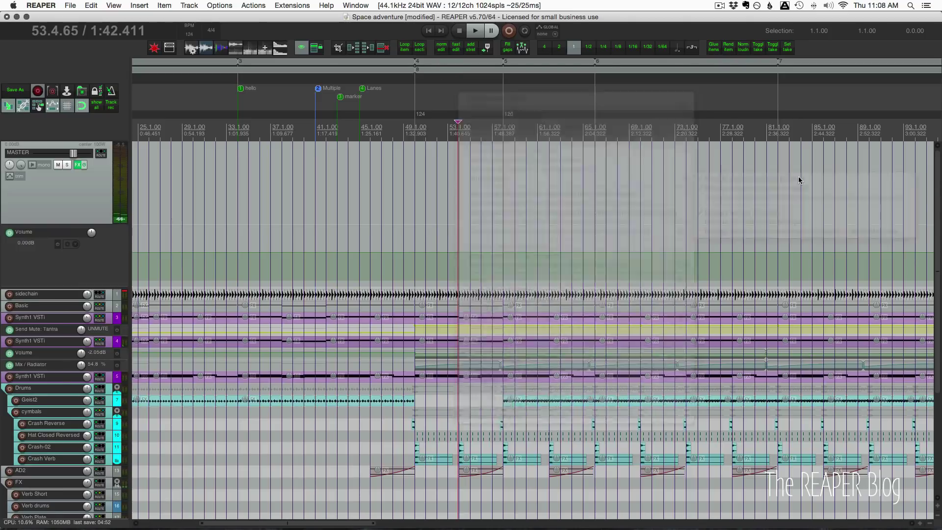
Turn off the ruler layout options that display project regions and project markers in lanes.
right_click(527, 105)
mouse_move(630, 197)
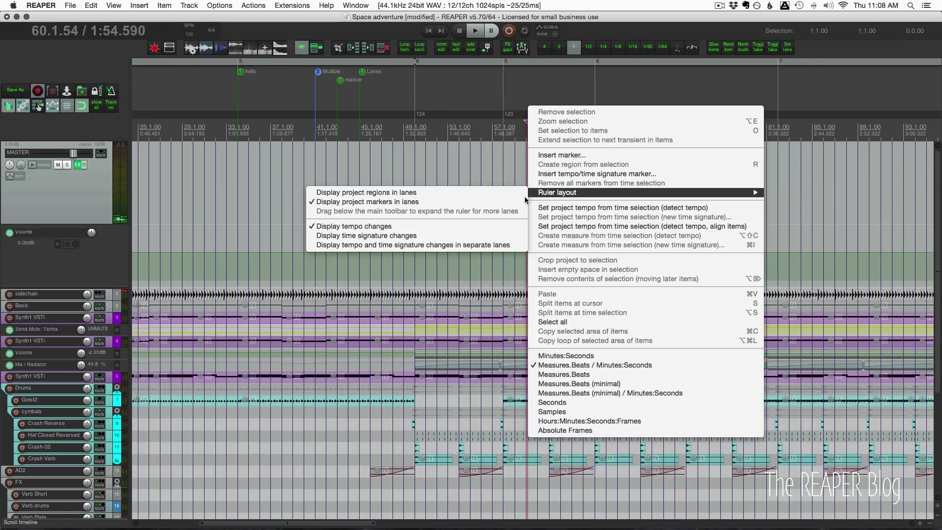
left_click(459, 203)
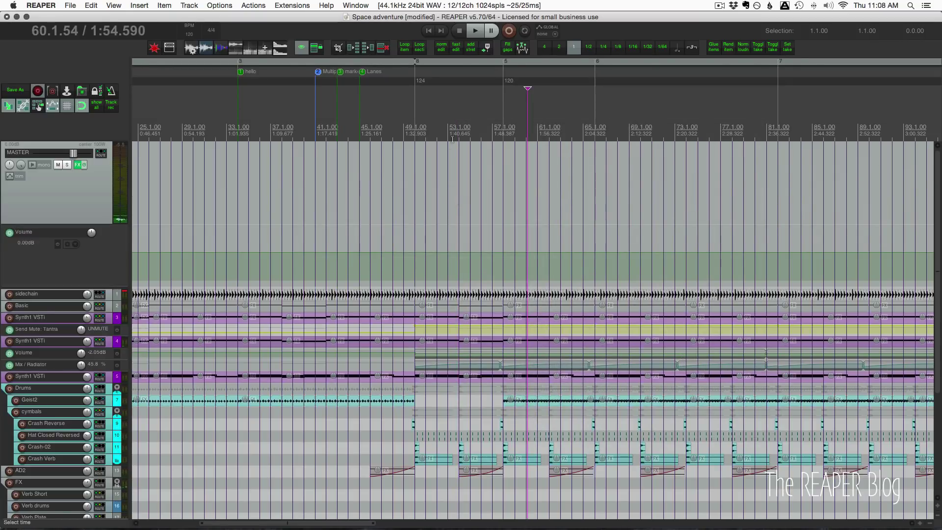
Turn on the display of time signature changes in the ruler layout and reduce the ruler's height.
right_click(452, 114)
mouse_move(472, 205)
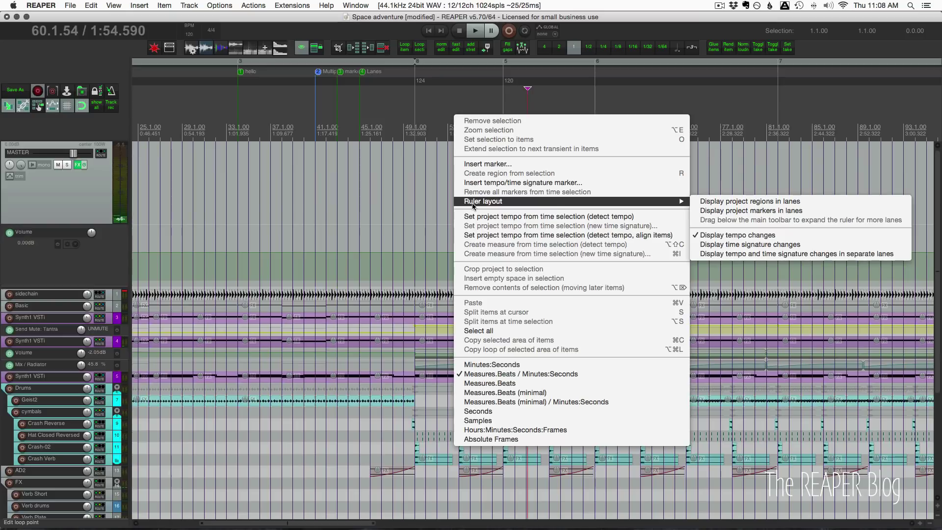
left_click(762, 244)
left_click_drag(124, 117, 114, 97)
Search the preferences for "ruler" and allow resizing the ruler by its bottom edge in the mouse editing behavior settings.
key("super+comma")
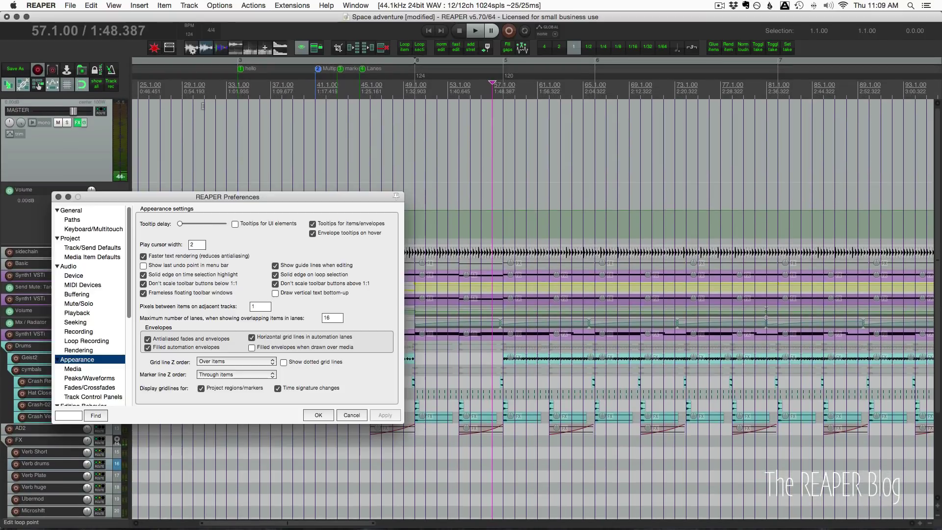
type("ruler")
key("Return")
scroll(91, 355, "down", 3)
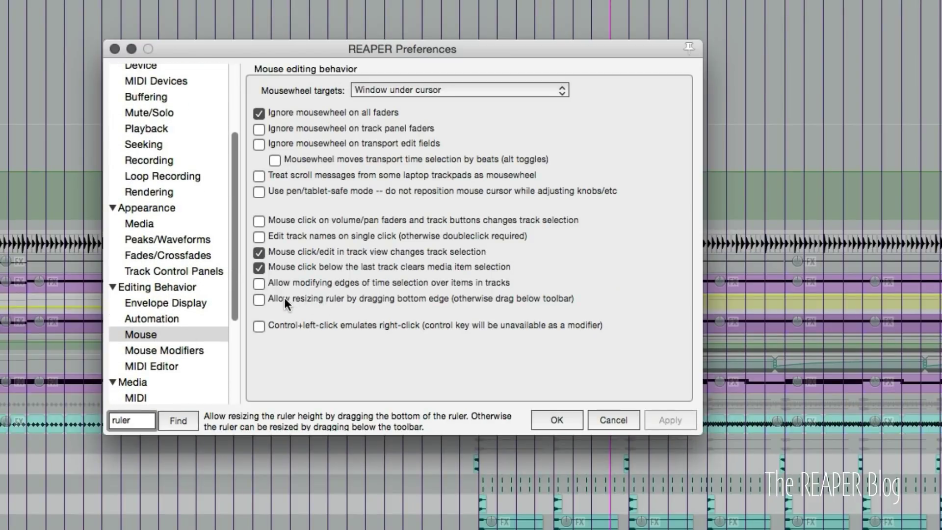
left_click(299, 296)
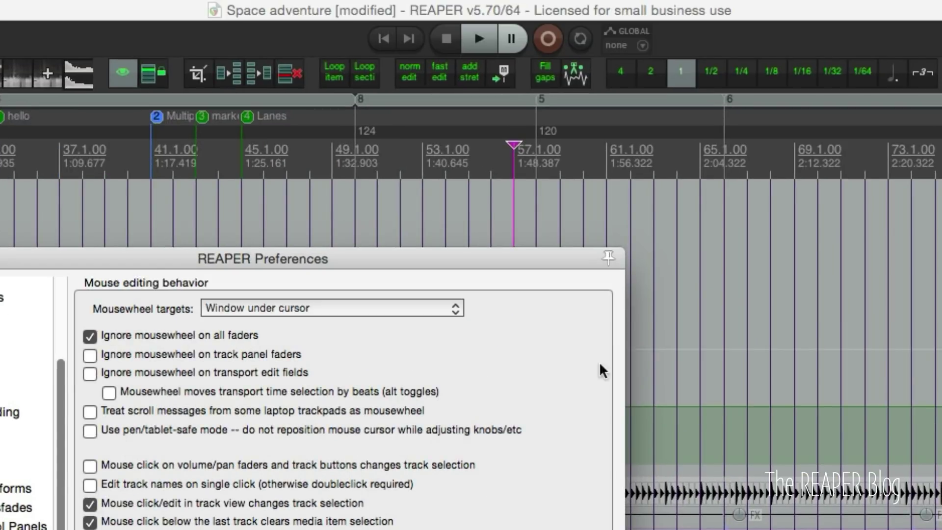
mouse_move(471, 176)
left_mouse_down()
mouse_move(463, 255)
mouse_move(455, 160)
mouse_move(455, 185)
mouse_move(456, 177)
left_mouse_up()
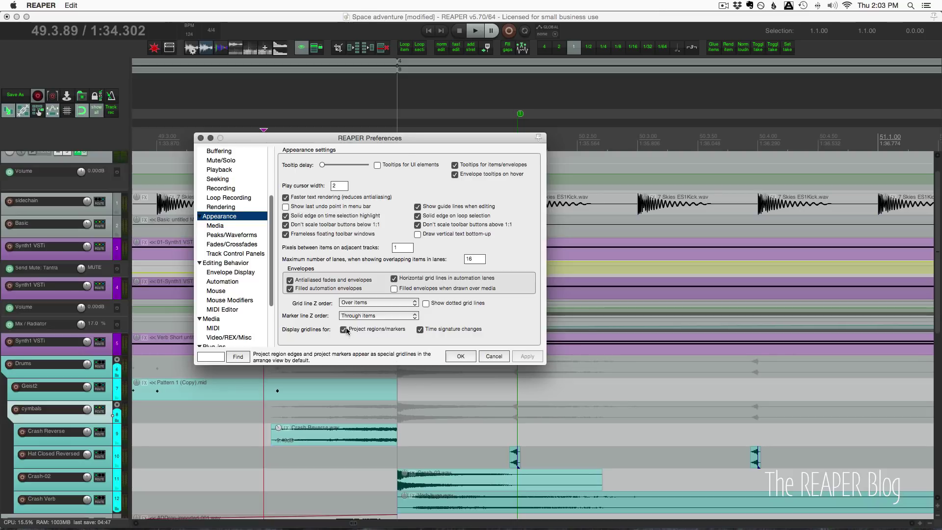
Turn off gridlines for project regions/markers in the Appearance preferences and apply the change.
left_click_drag(402, 138, 836, 104)
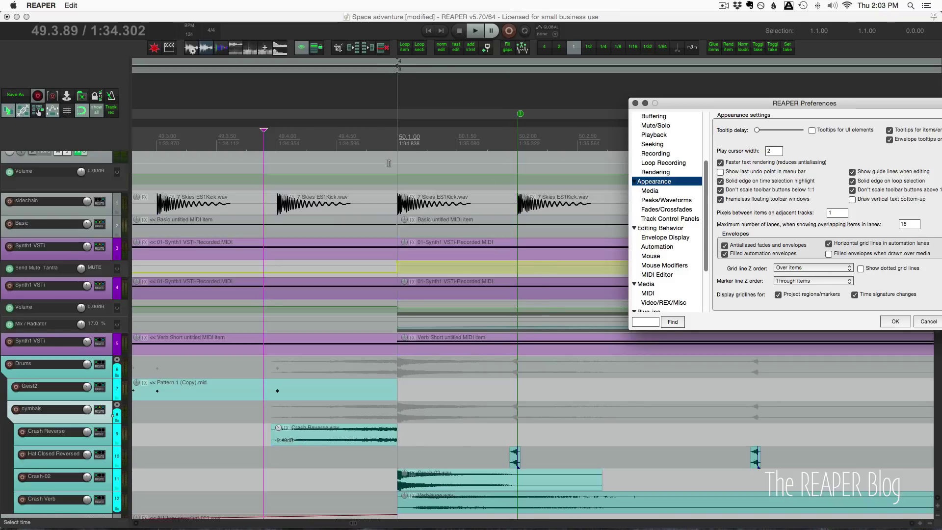
scroll(461, 468, "down", 5)
scroll(459, 467, "down", 2)
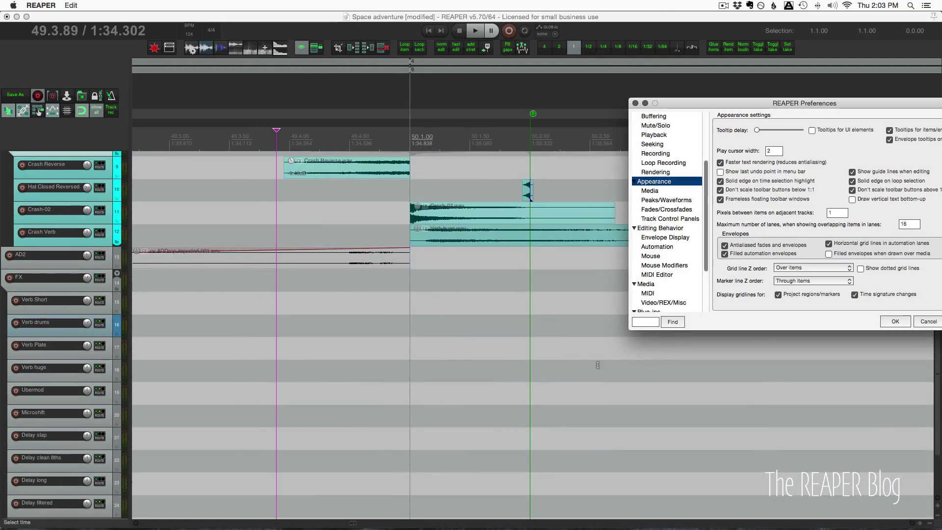
left_click(812, 296)
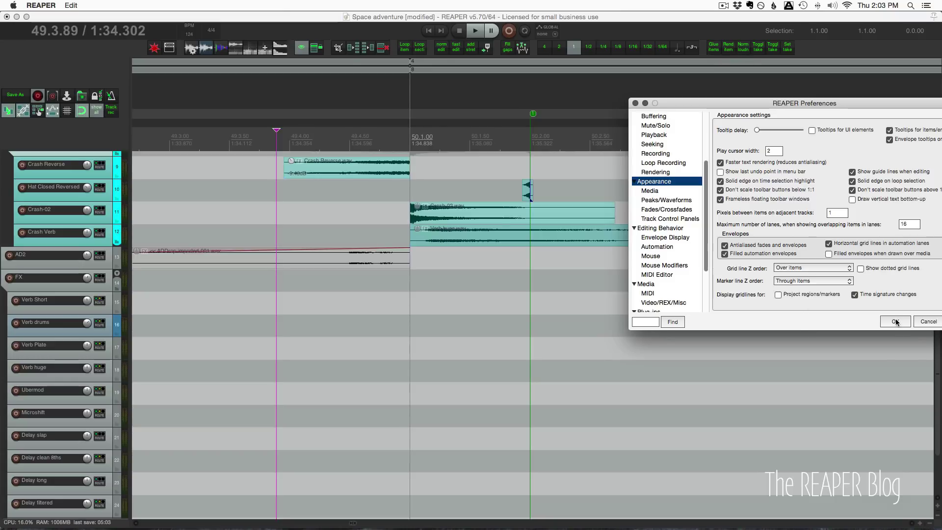
key("Return")
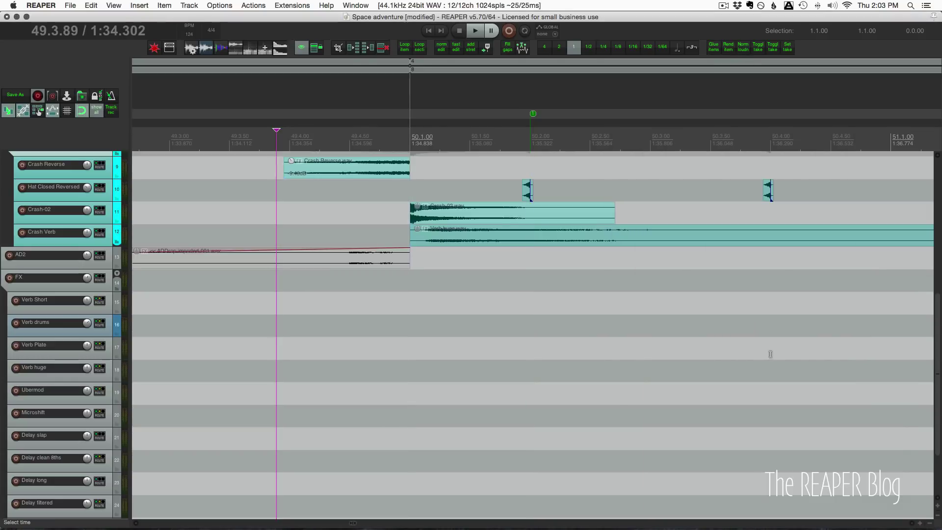
Toggle snapping and the grid, and shift the item on the Crash-02 track later on the timeline.
left_click(535, 283)
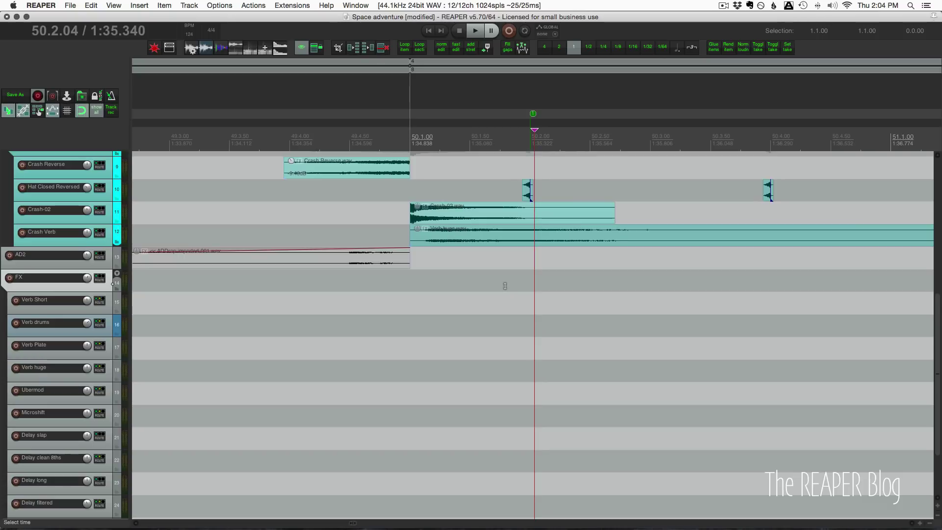
mouse_move(456, 215)
left_mouse_down()
mouse_move(433, 215)
mouse_move(453, 215)
left_mouse_up()
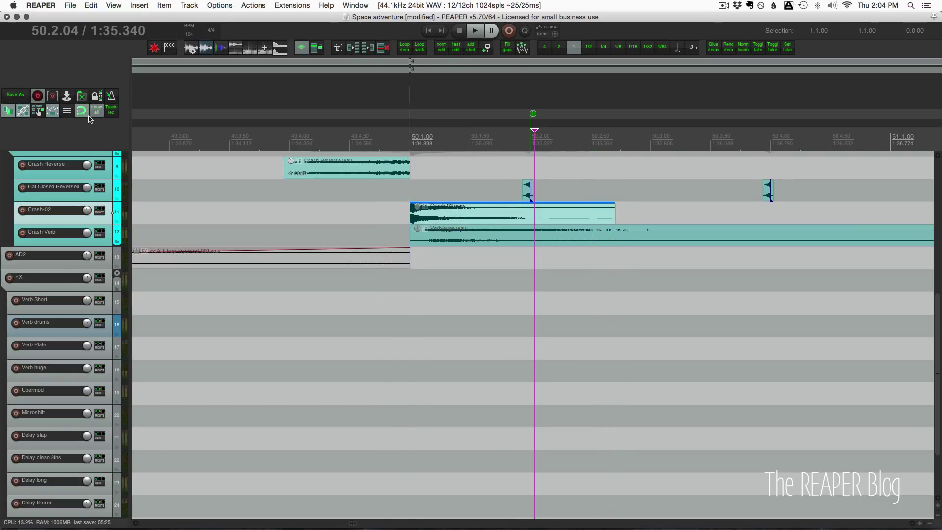
left_click(82, 111)
left_click(67, 111)
left_click_drag(458, 212, 578, 213)
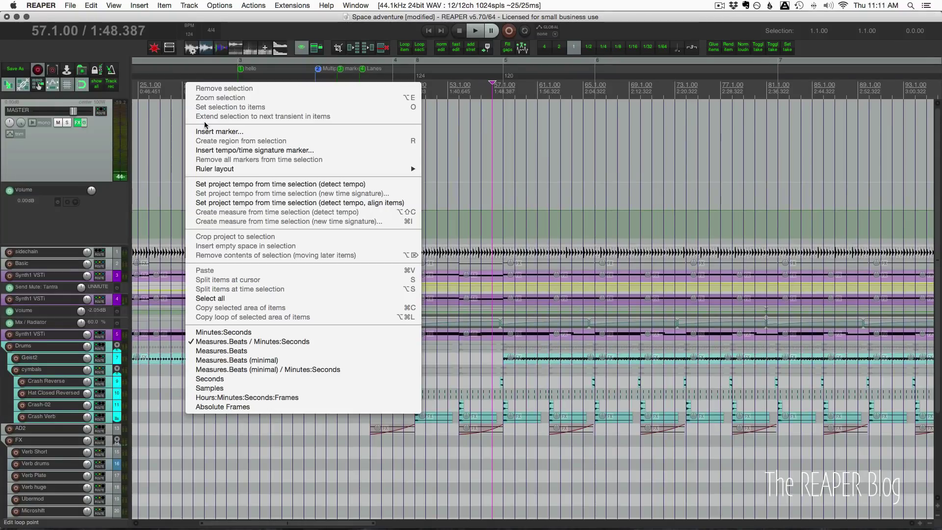
Try expanding the ruler's height and moving the edge at the start of region 8 slightly earlier.
mouse_move(415, 167)
key("Escape")
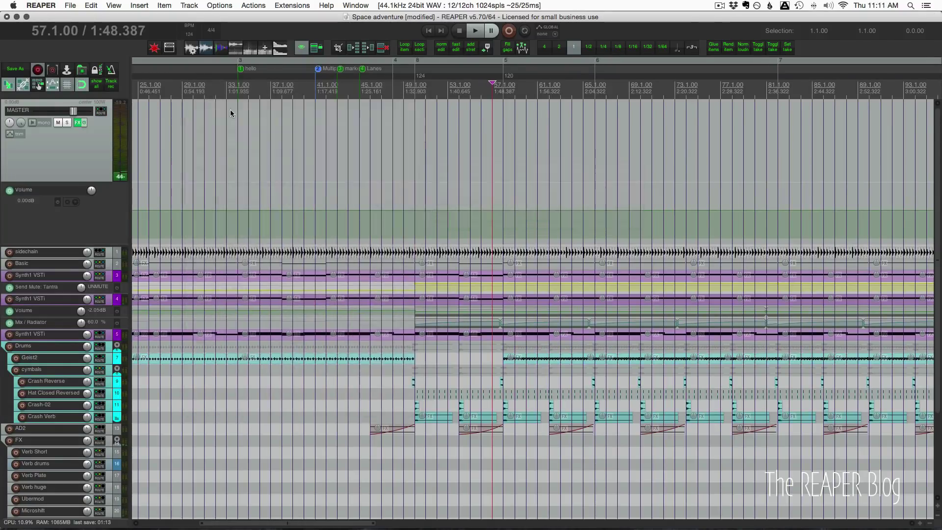
left_click_drag(115, 97, 115, 185)
left_click_drag(414, 71, 392, 74)
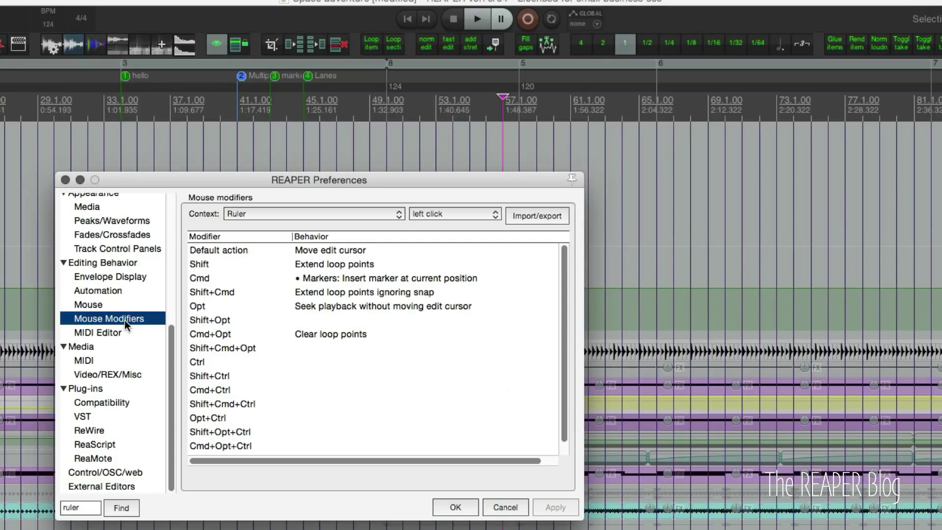
Examine the context choices around the Ruler left click context in the Mouse Modifiers preferences.
left_click(358, 214)
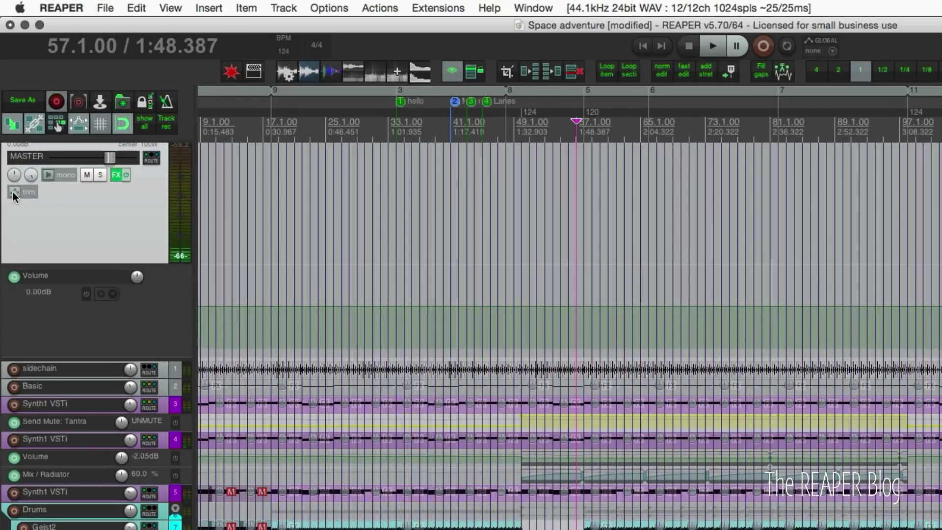
Make the Tempo map envelope visible on the master track and check the matching Tempo Envelope view option.
left_click(13, 192)
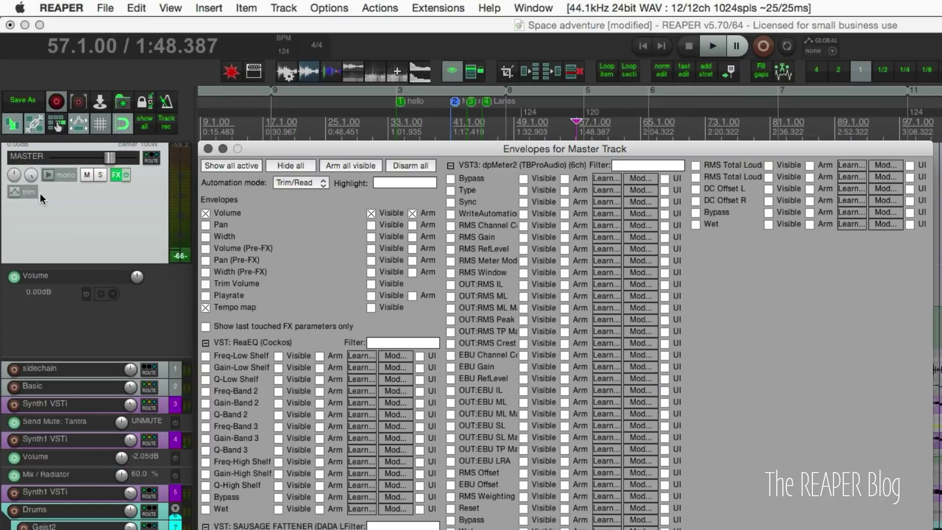
left_click(371, 308)
left_click(208, 149)
left_click(170, 7)
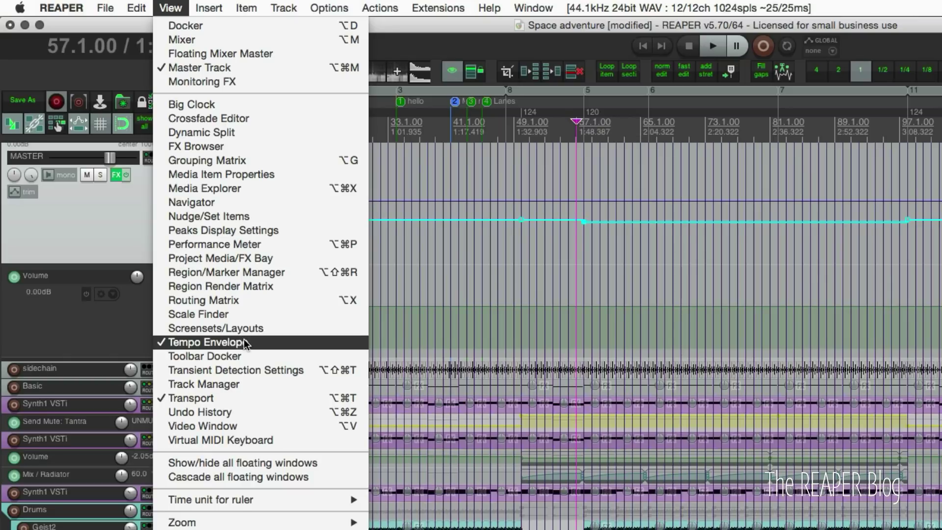
left_click(95, 210)
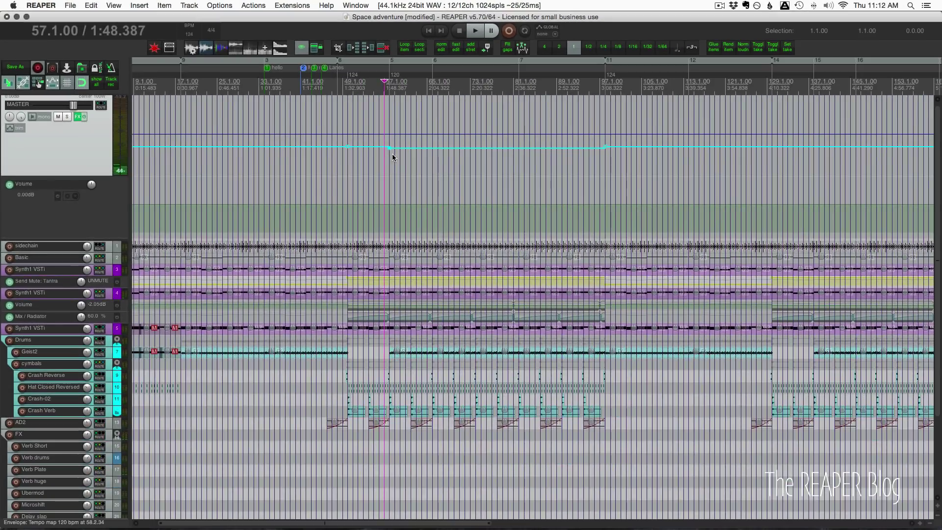
Place the edit cursor at the 120 BPM tempo change at 58.1.00.
left_click(588, 230)
scroll(671, 274, "up", 3)
scroll(447, 181, "up", 3)
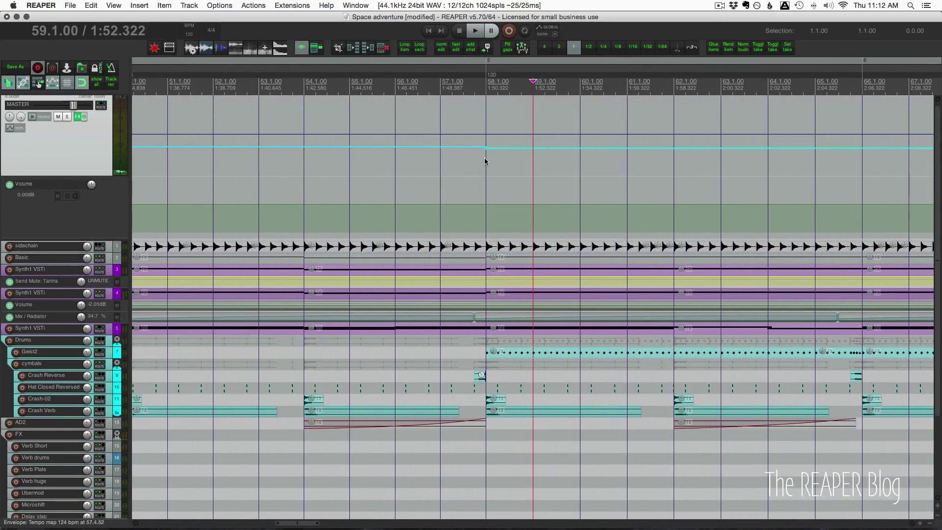
scroll(485, 158, "right", 3)
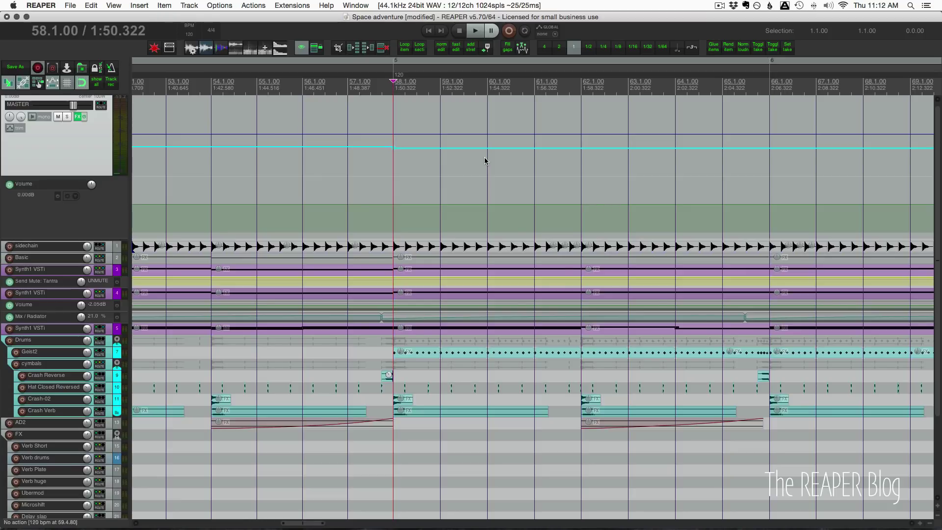
Review the timebase options for items, envelopes and markers in the project settings, and close the settings.
key("alt+Return")
left_click(483, 165)
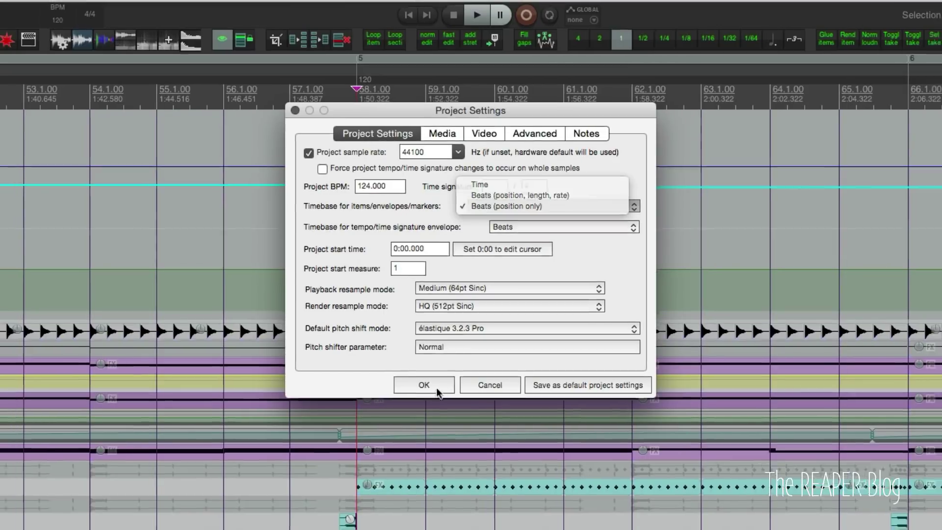
left_click(918, 135)
left_click(452, 288)
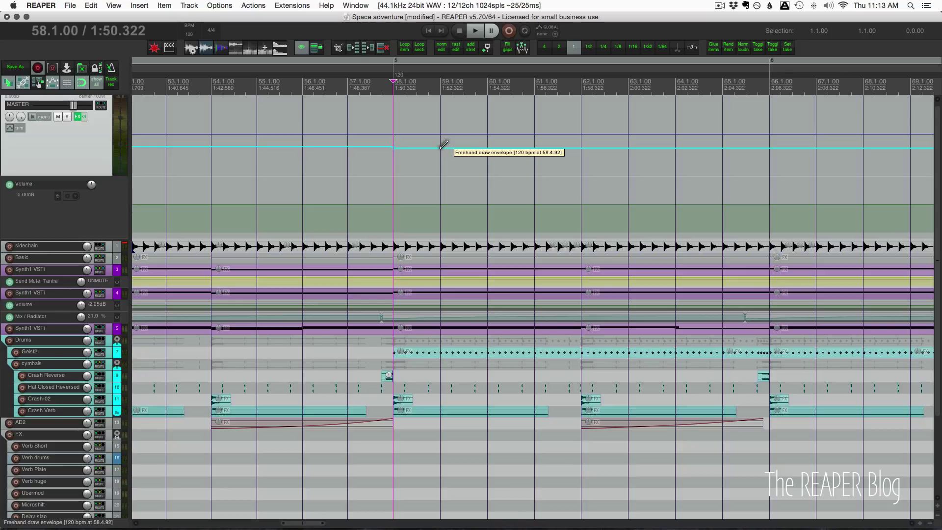
Set the grid to 1/4 and draw a freehand tempo dip on the Tempo map envelope from 58.1.00 to about 62.1.00.
mouse_move(443, 144)
left_mouse_down()
mouse_move(532, 166)
mouse_move(656, 155)
left_mouse_up()
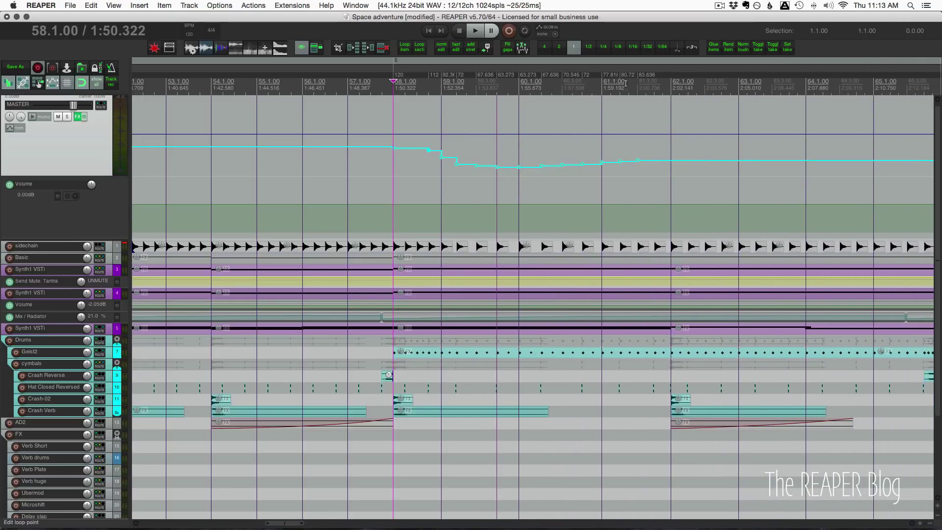
left_click(605, 47)
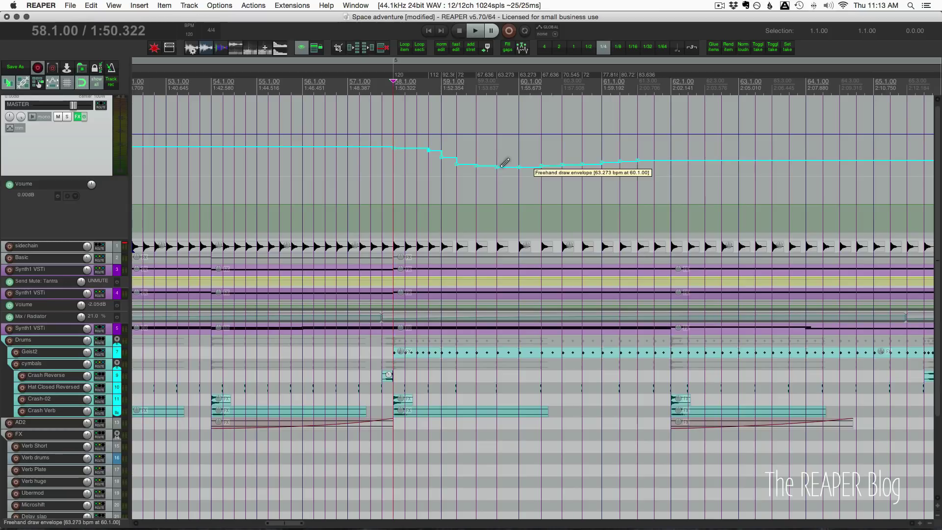
mouse_move(449, 155)
left_mouse_down()
mouse_move(550, 181)
mouse_move(609, 181)
mouse_move(716, 141)
left_mouse_up()
mouse_move(736, 137)
left_mouse_down()
mouse_move(762, 178)
mouse_move(682, 162)
mouse_move(460, 159)
mouse_move(458, 144)
mouse_move(435, 154)
mouse_move(477, 166)
mouse_move(538, 156)
mouse_move(631, 173)
left_mouse_up()
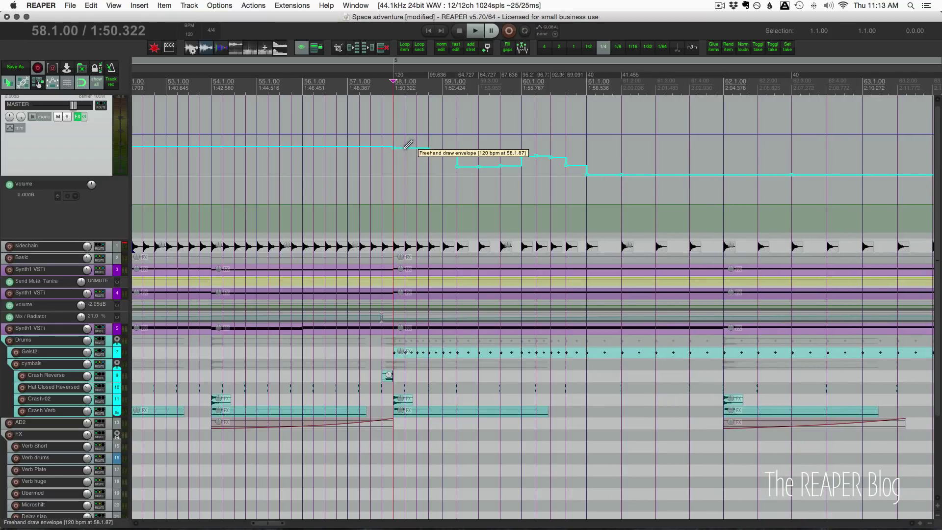
mouse_move(402, 144)
left_mouse_down()
mouse_move(571, 161)
mouse_move(631, 141)
left_mouse_up()
Play back the project across the drawn tempo changes and stop playback.
left_click(652, 173, "alt")
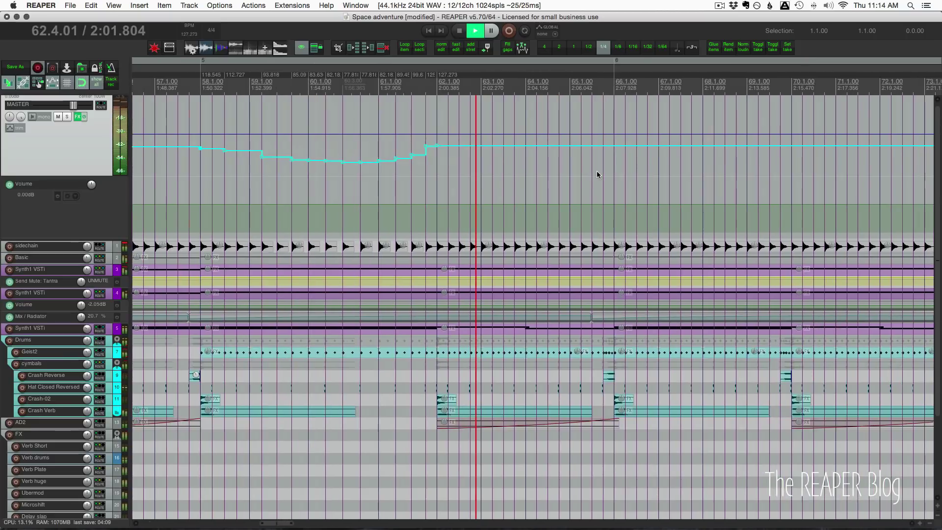
key("space")
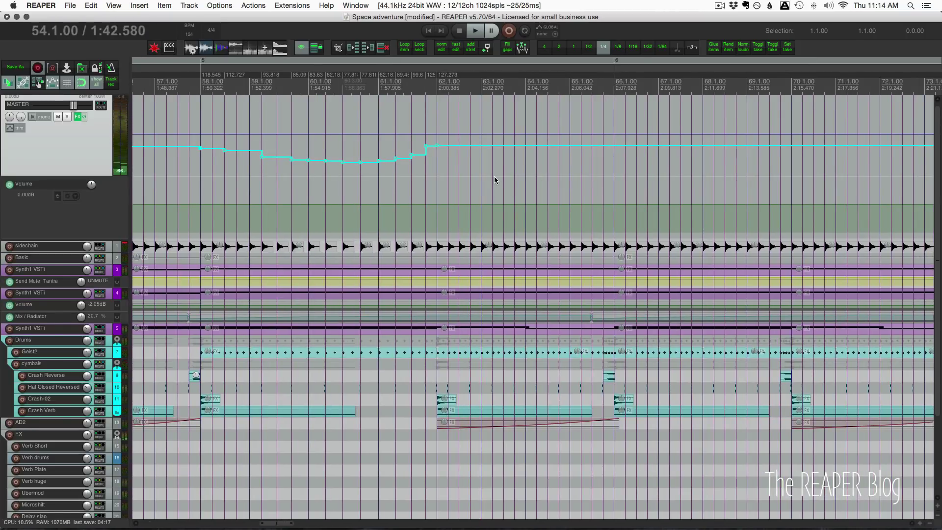
scroll(494, 176, "left", 1)
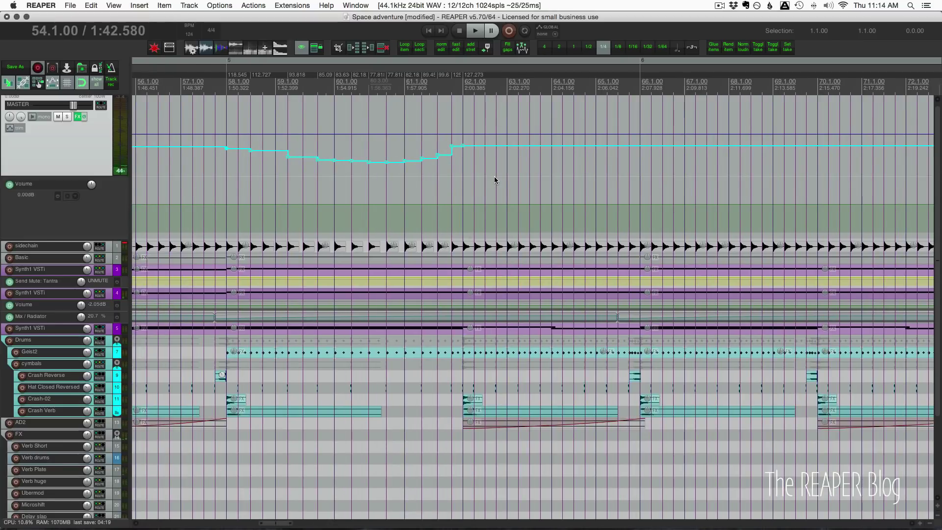
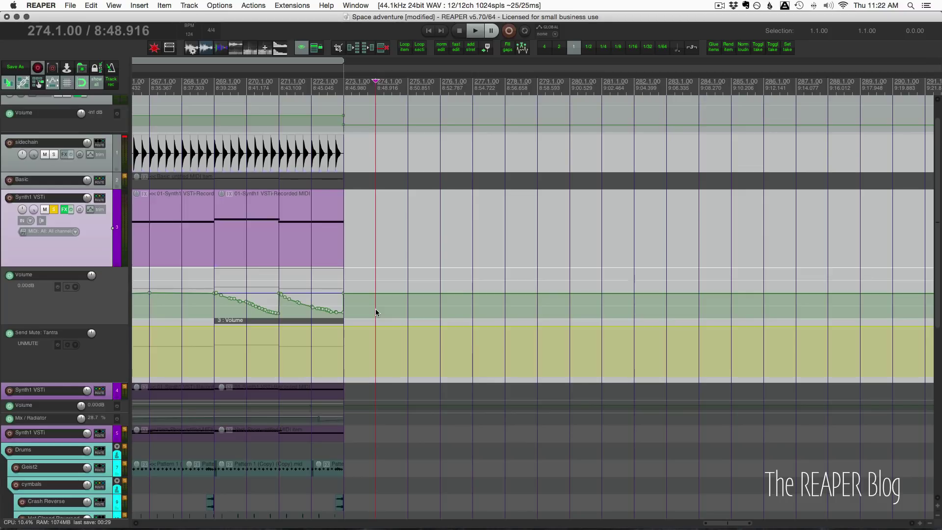
Draw a freehand curve on the first Synth1 VSTi track's Volume envelope from 274.1.00 to about 281.1.00 and enclose it in an automation item.
mouse_move(376, 309)
left_mouse_down()
mouse_move(395, 286)
mouse_move(614, 294)
left_mouse_up()
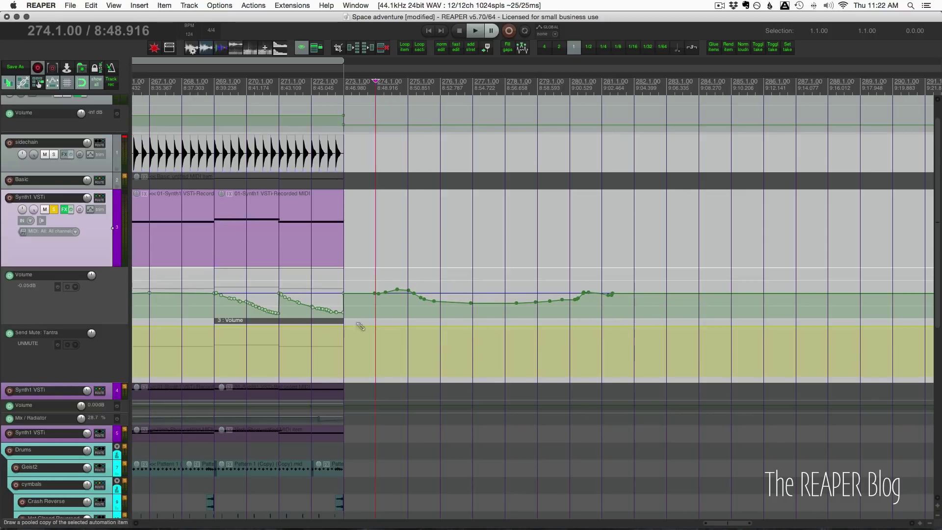
left_click_drag(349, 326, 699, 326)
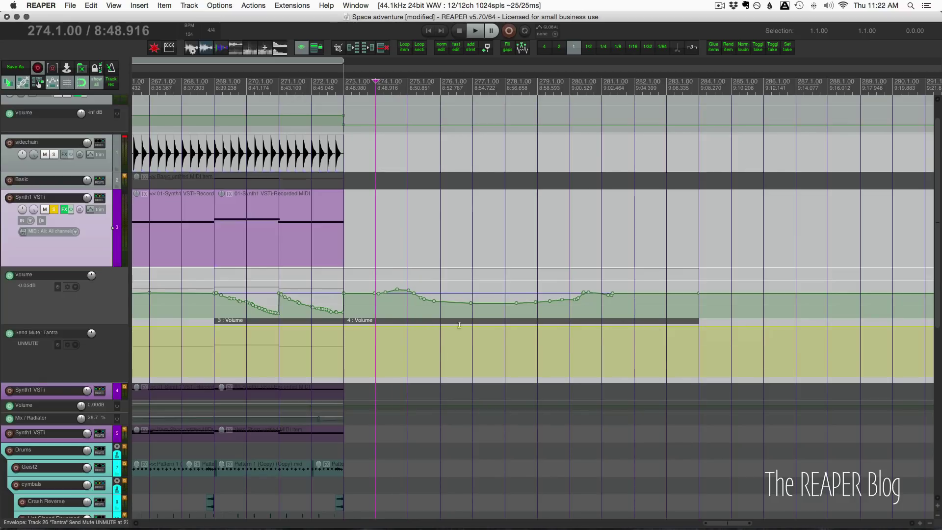
Select the new Volume automation item and try extending its automation further along the timeline.
left_click(400, 321)
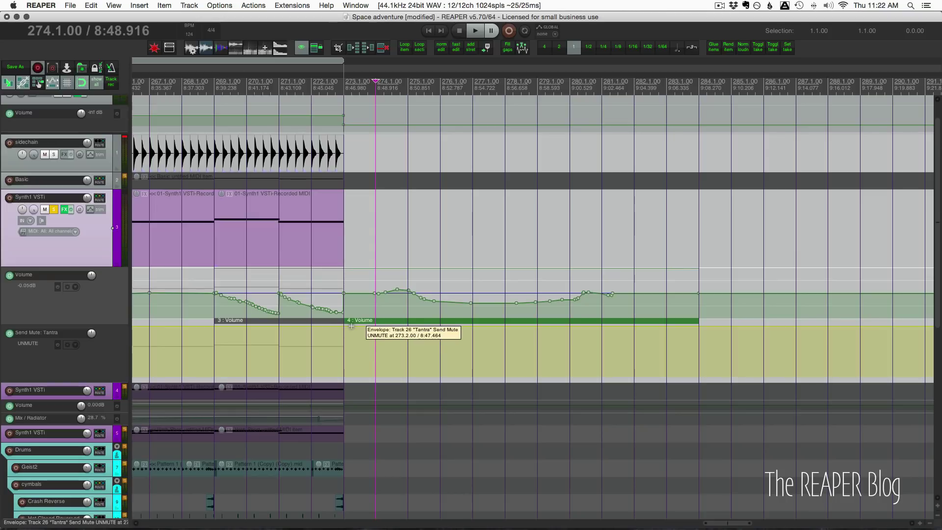
left_click_drag(354, 322, 791, 320)
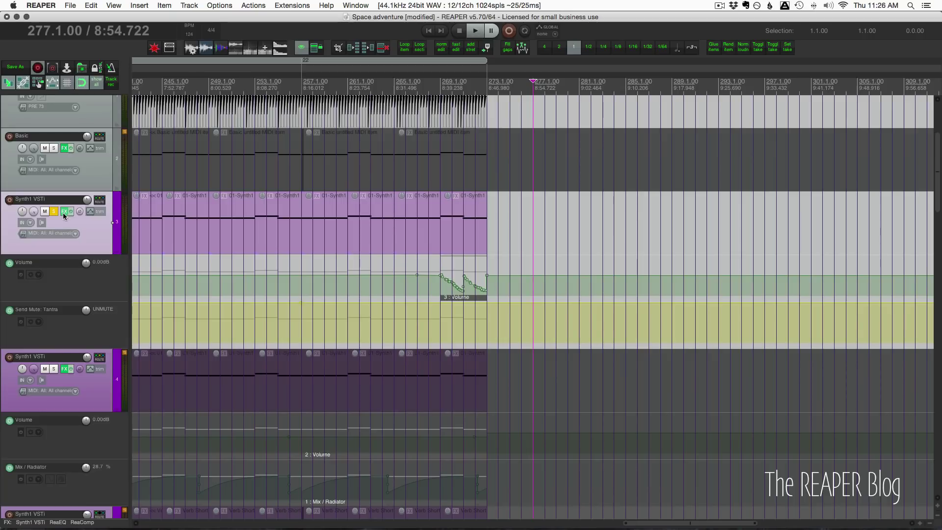
Look through the FX quick-add choices of the first Synth1 VSTi track, including the Categories and Developers A-L groups.
right_click(63, 208)
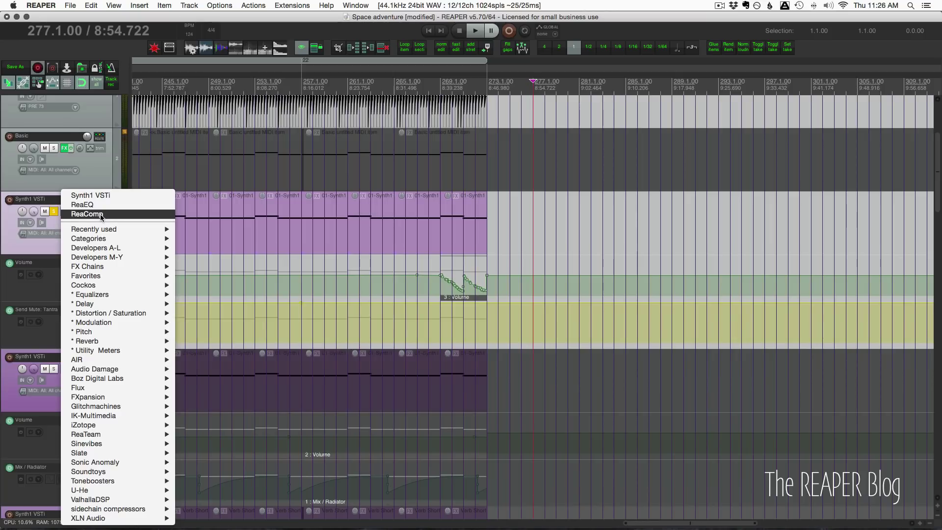
mouse_move(111, 239)
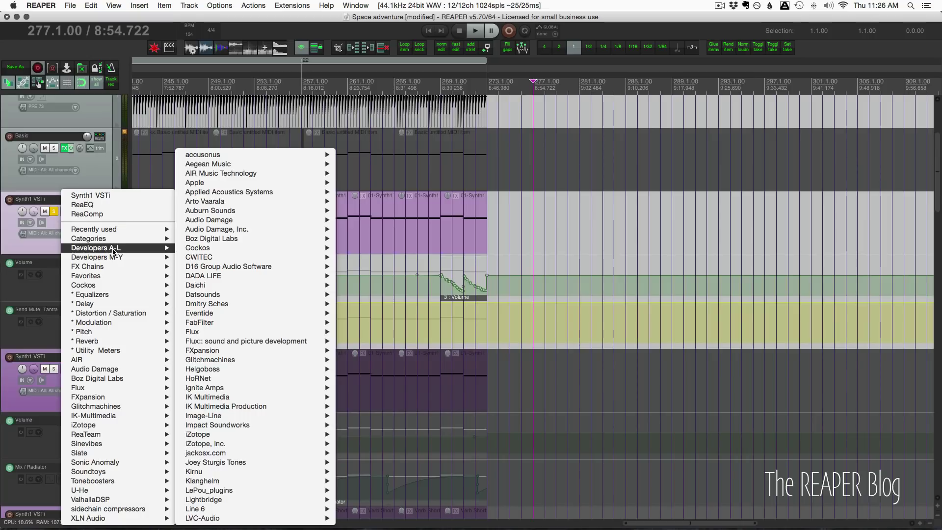
mouse_move(119, 268)
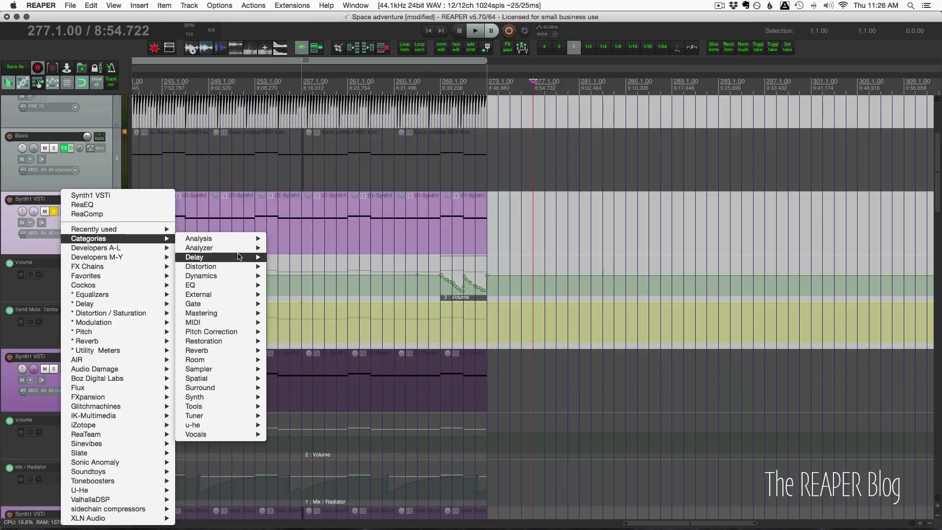
mouse_move(238, 269)
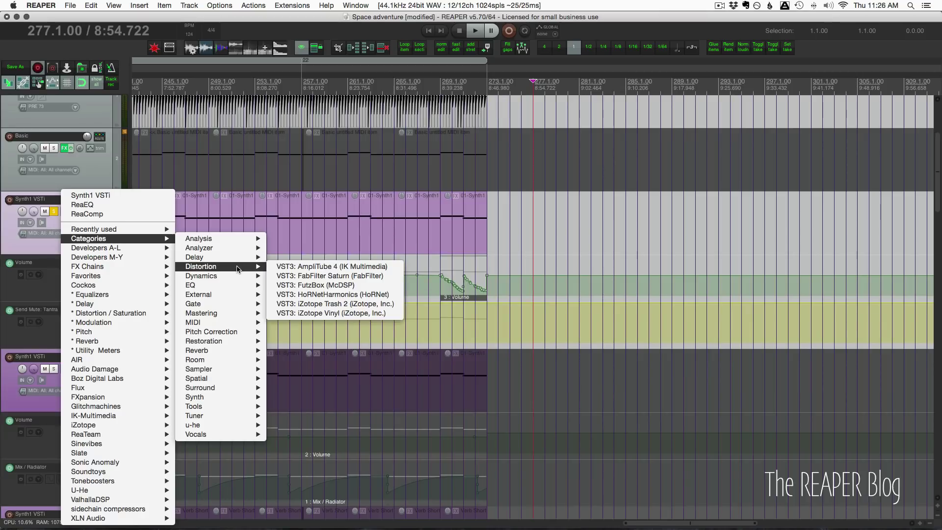
mouse_move(229, 307)
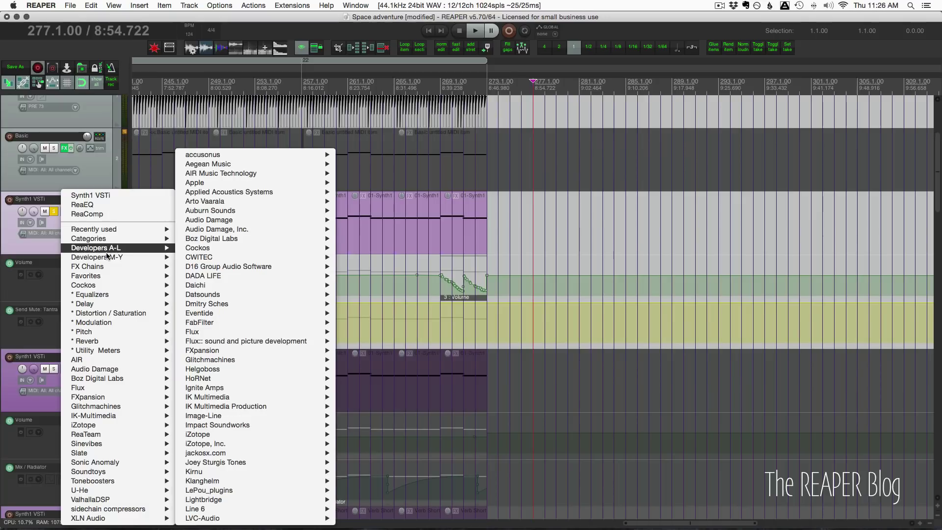
left_click(27, 250)
Open the first Synth1 VSTi track's FX chain and bring up the FX Browser for adding plug-ins.
left_click(65, 210)
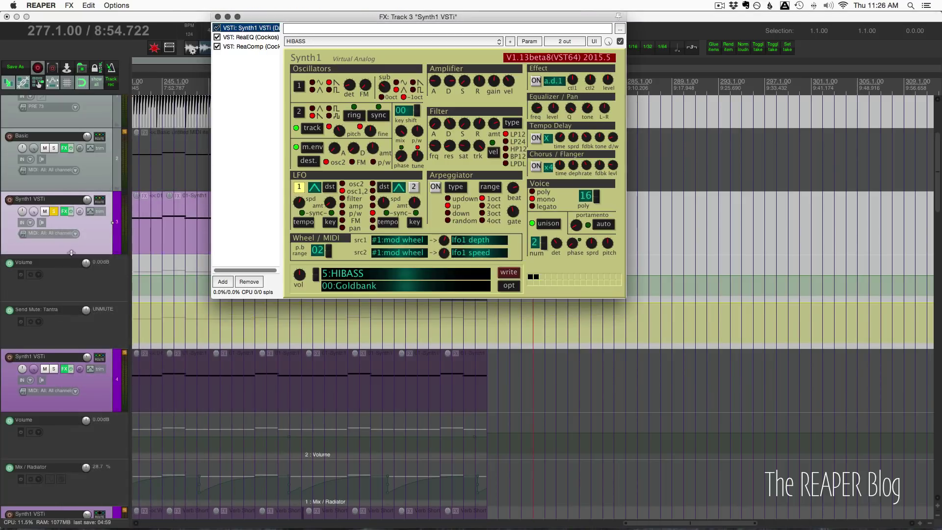
left_click(225, 282)
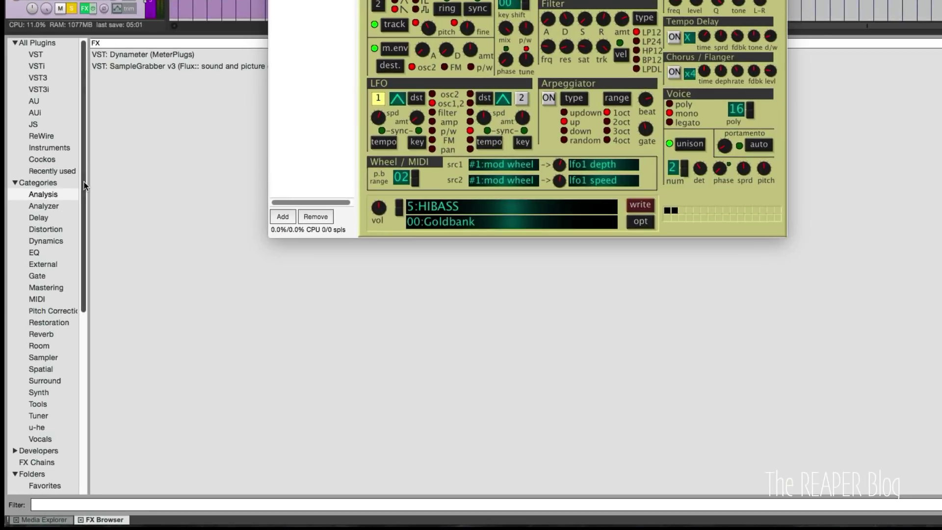
scroll(69, 363, "down", 5)
scroll(87, 314, "up", 5)
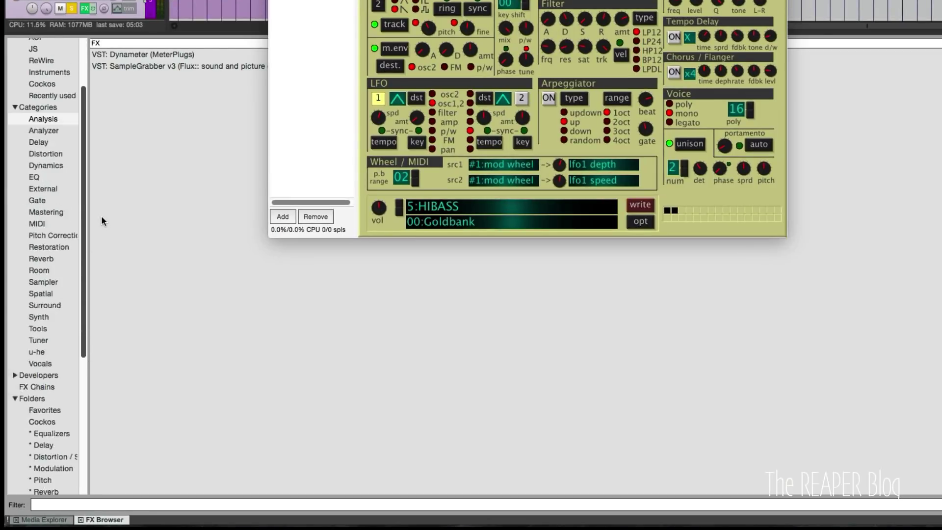
Collapse the FX Browser's folder tree to its top-level groups and expand only Categories.
left_click(15, 139)
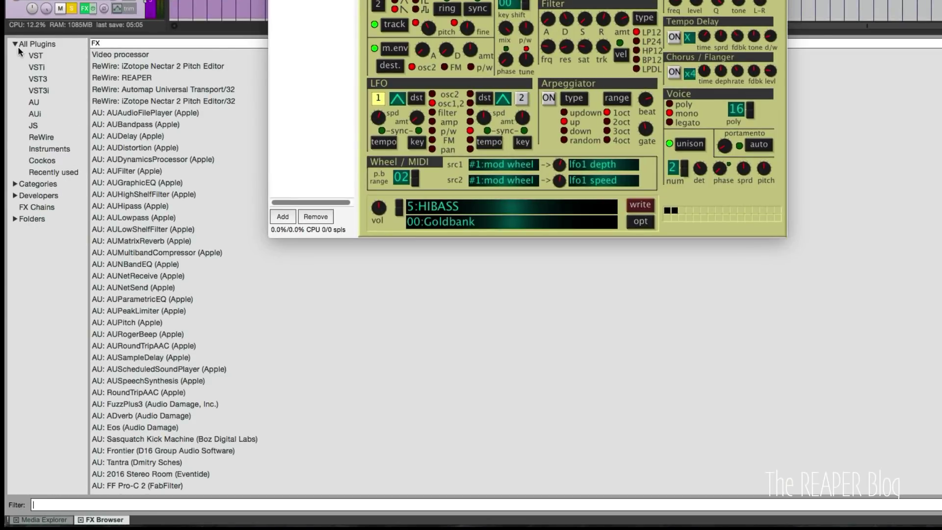
left_click(14, 44)
left_click(26, 55)
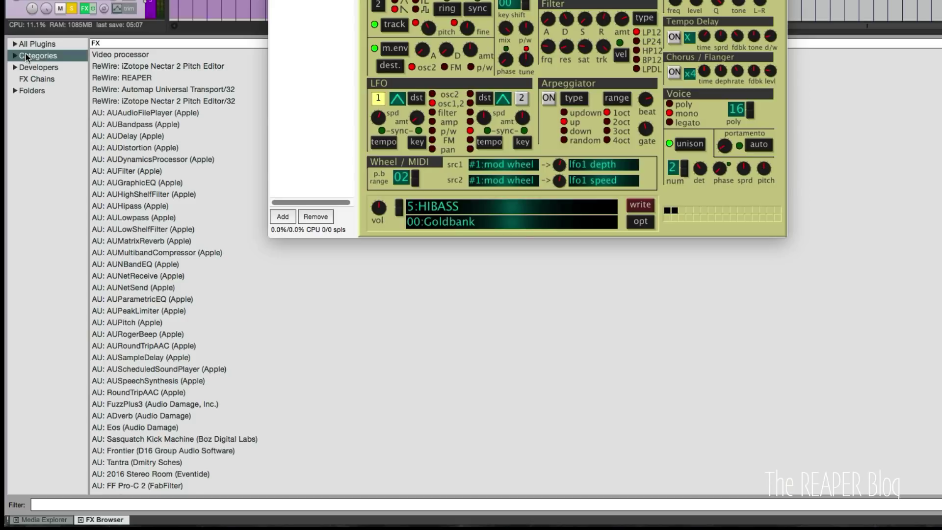
left_click(14, 56)
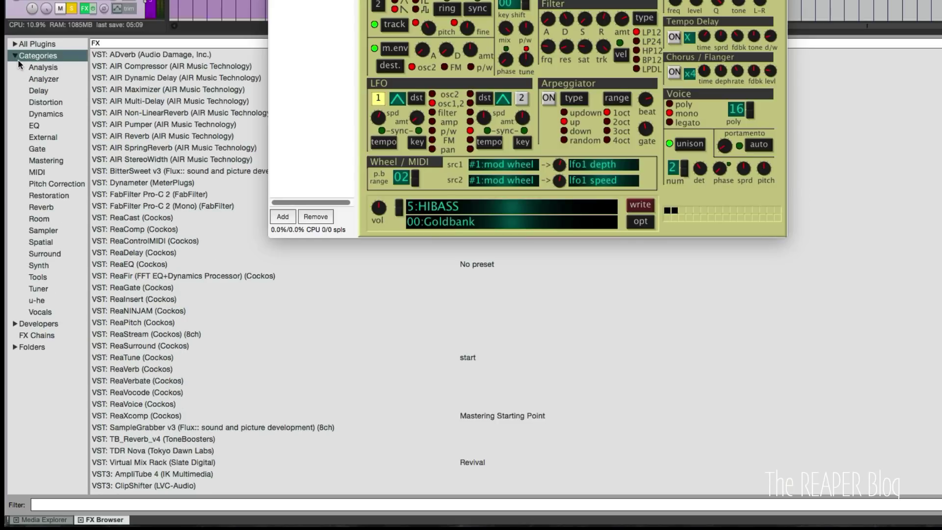
left_click(15, 56)
left_click(15, 56)
Expand the Developers group, close the track's FX window and widen the folder list to fit full developer names.
left_click(14, 324)
scroll(50, 323, "down", 15)
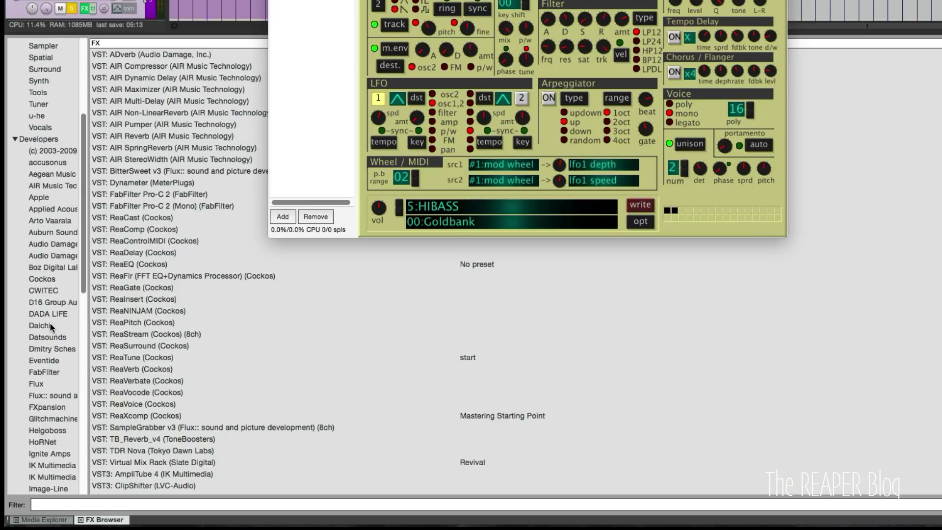
scroll(45, 317, "up", 10)
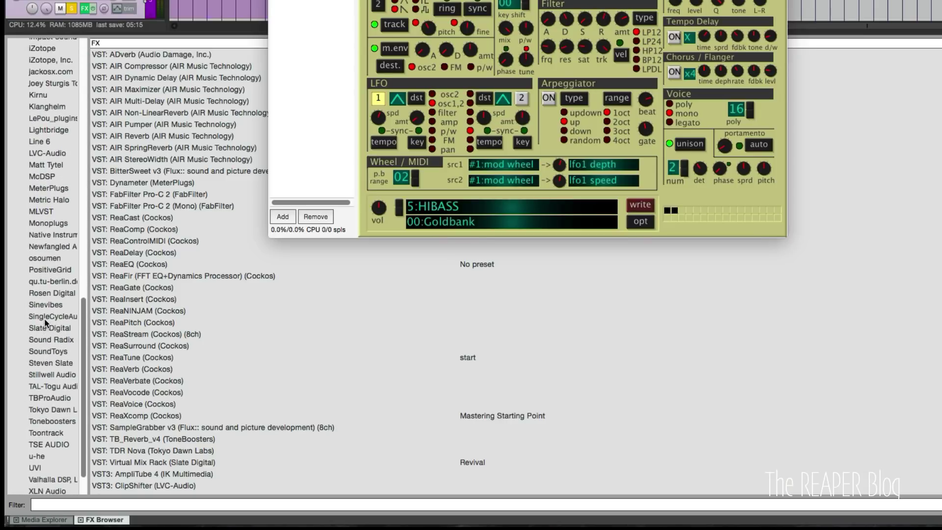
key("Escape")
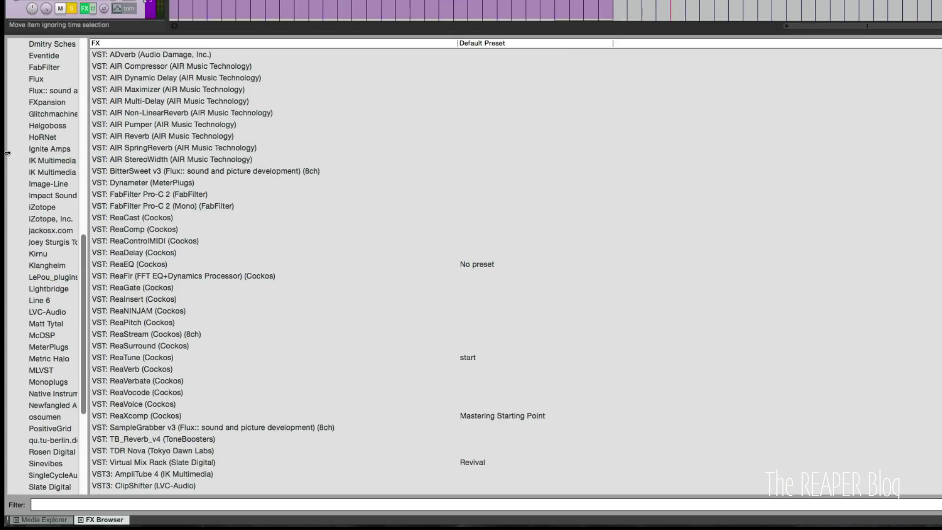
left_click_drag(87, 202, 213, 202)
Compare the plug-ins filed under the developers IK Multimedia and IK Multimedia Production.
left_click(63, 176)
left_click(66, 161)
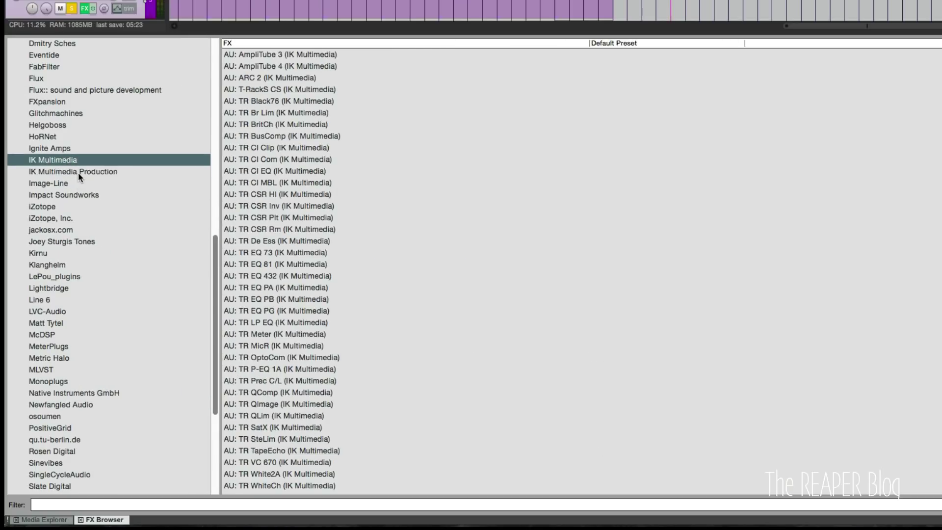
left_click(78, 173)
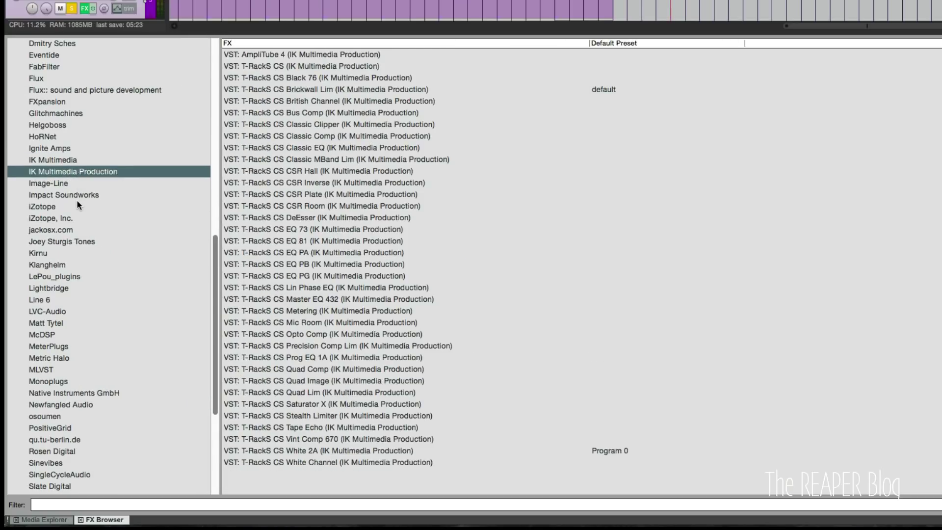
left_click(87, 162)
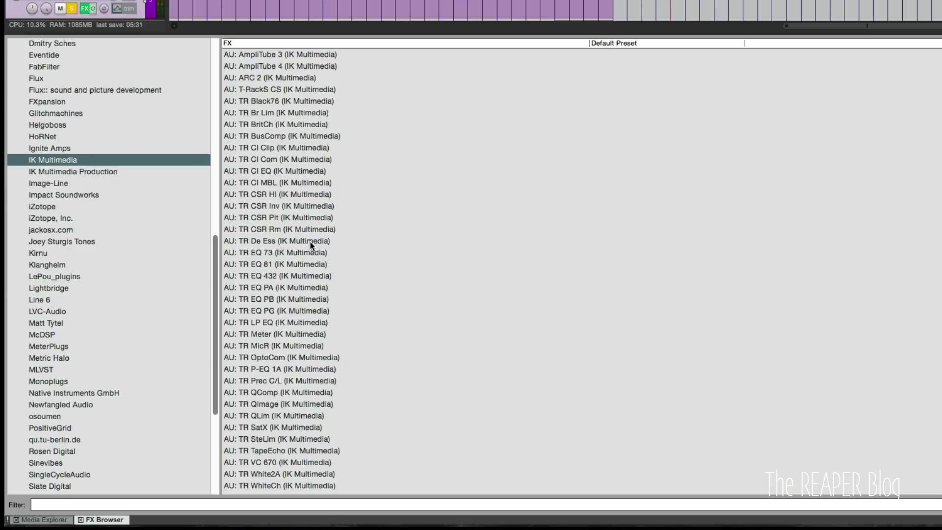
scroll(349, 245, "down", 15)
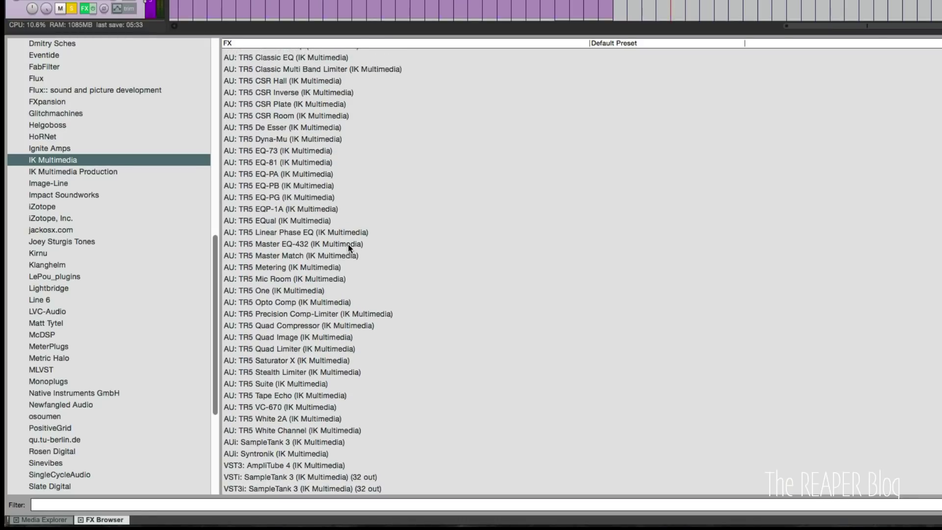
scroll(349, 243, "up", 15)
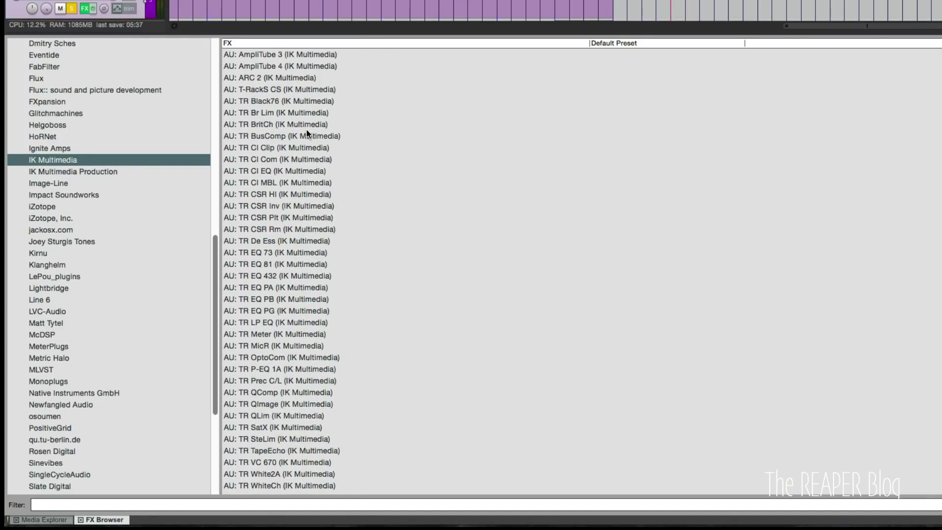
scroll(304, 342, "down", 2)
left_click(87, 172)
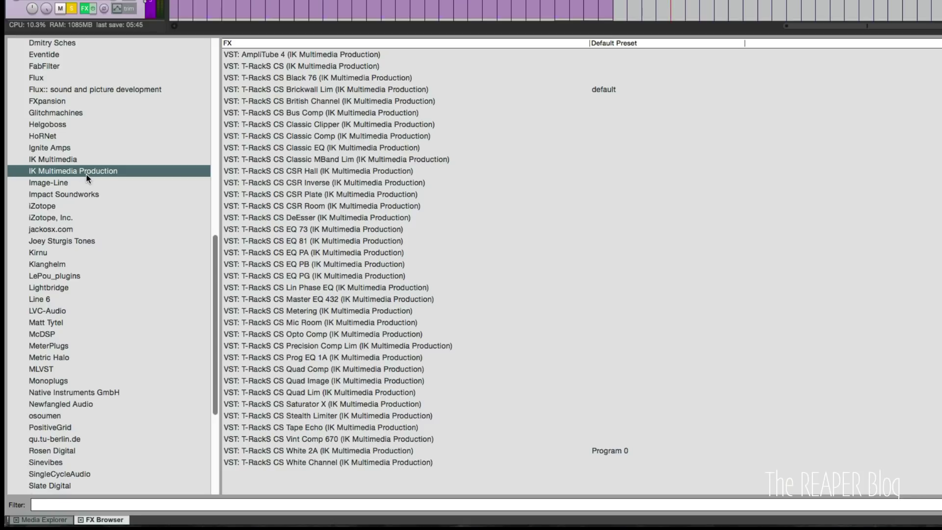
left_click(53, 159)
Inspect the available options for the TR Black76 plug-in under IK Multimedia, including Remove from developer, without applying any.
left_click(293, 148)
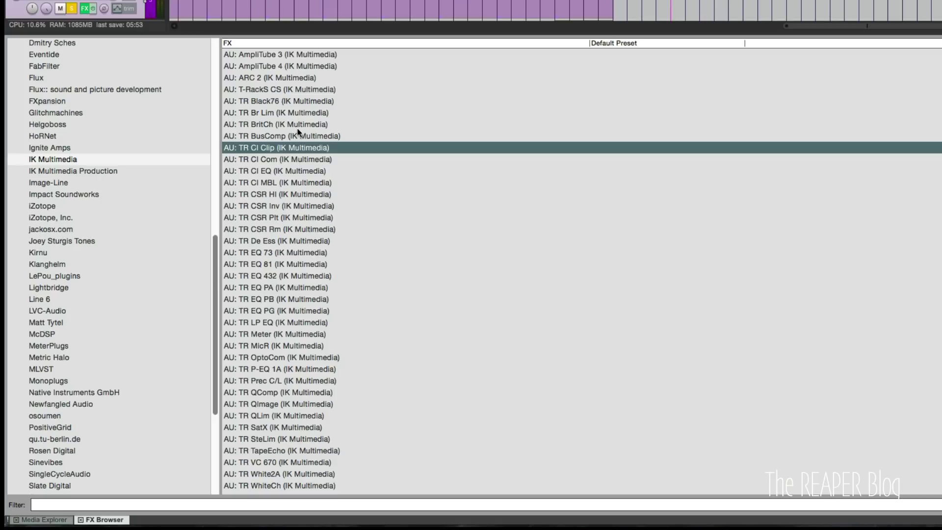
right_click(288, 101)
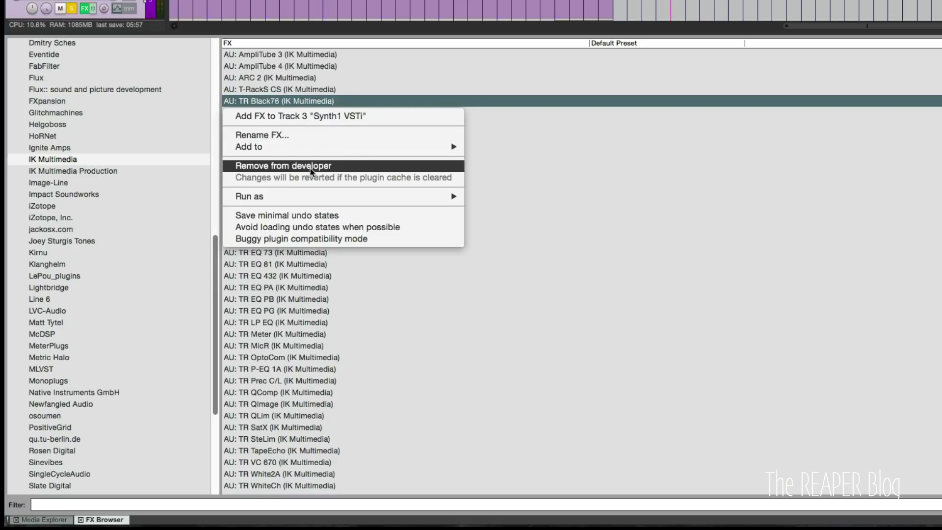
left_click(94, 164)
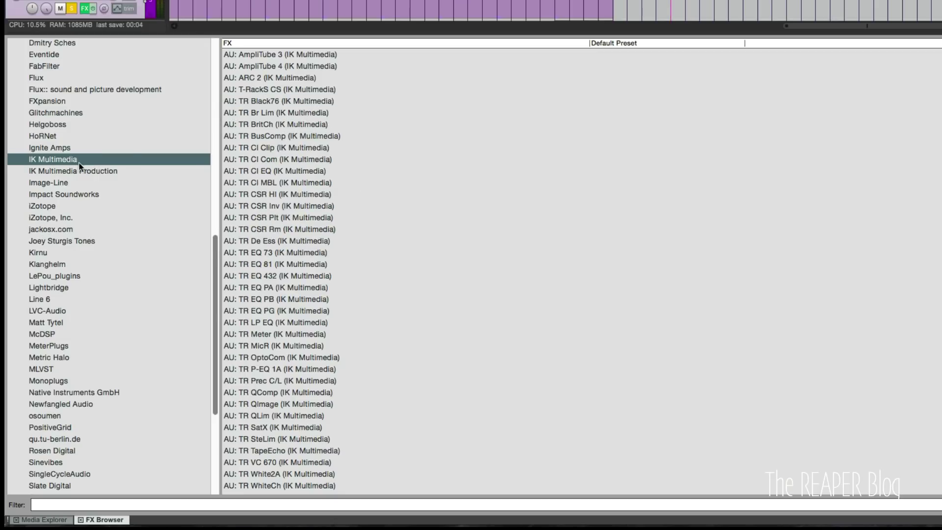
Rename the developer IK Multimedia Production to IK Multimedia and review the combined plug-in list.
right_click(79, 166)
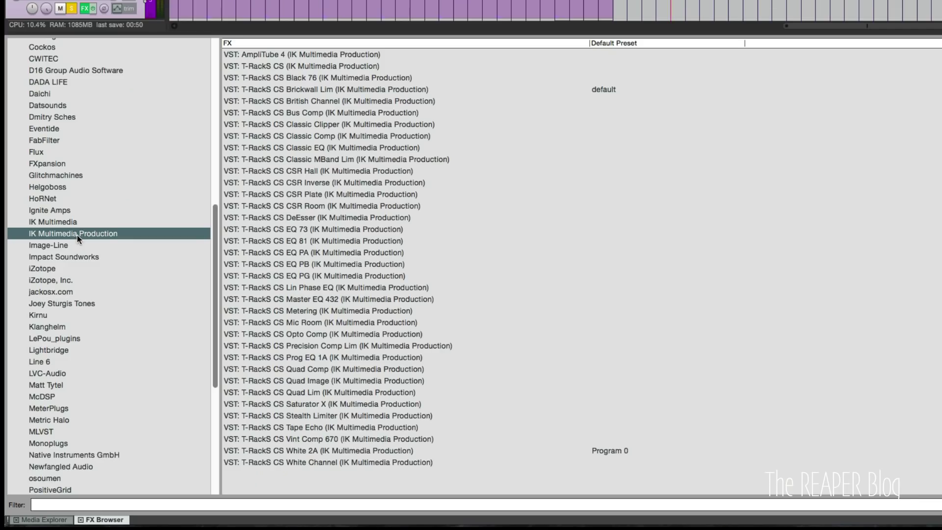
right_click(78, 235)
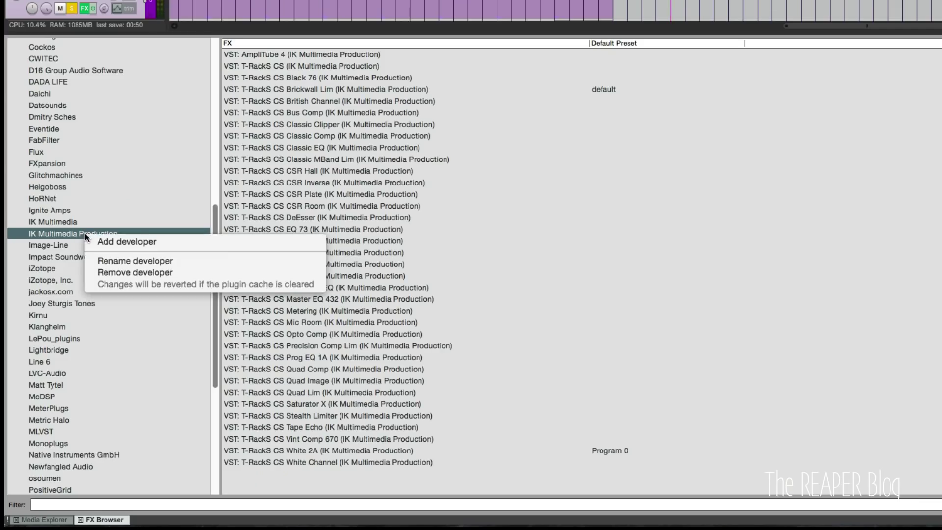
left_click(119, 257)
key("Right")
key("BackSpace")
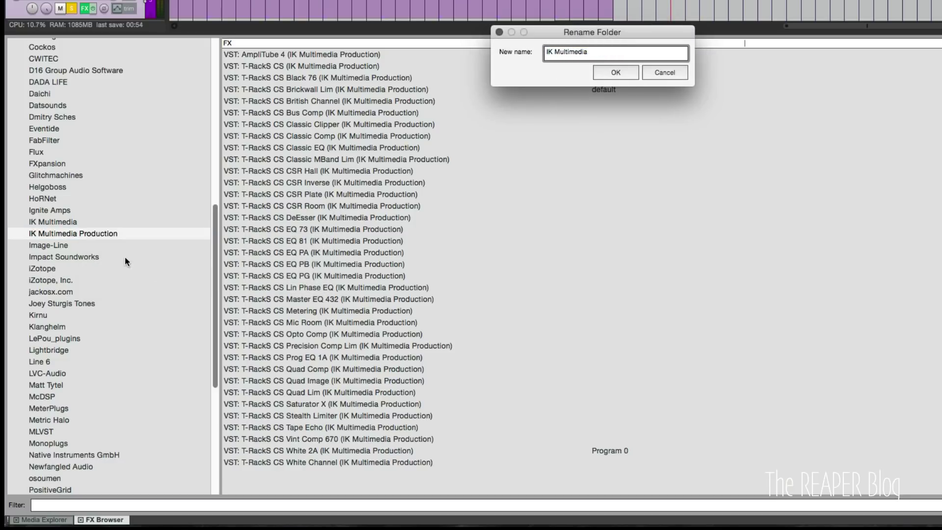
left_click(616, 76)
left_click(73, 232)
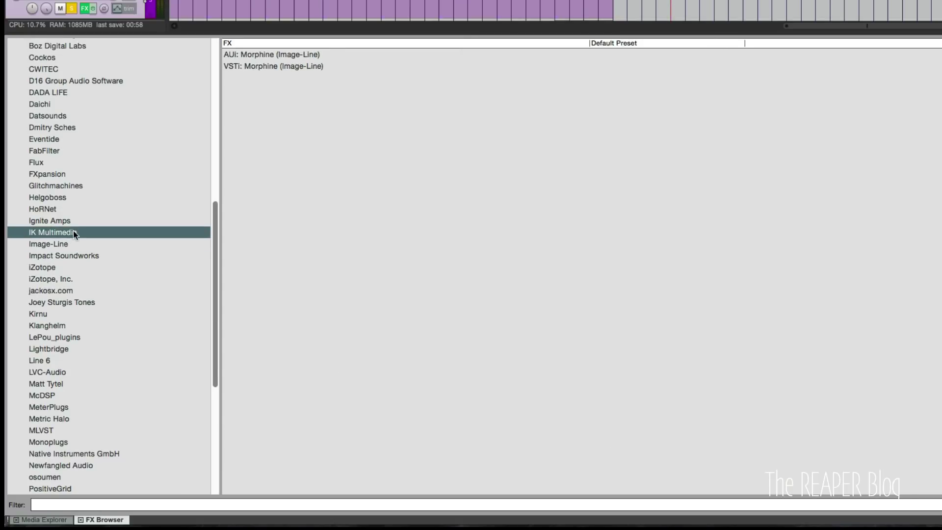
scroll(545, 170, "down", 5)
scroll(545, 169, "down", 10)
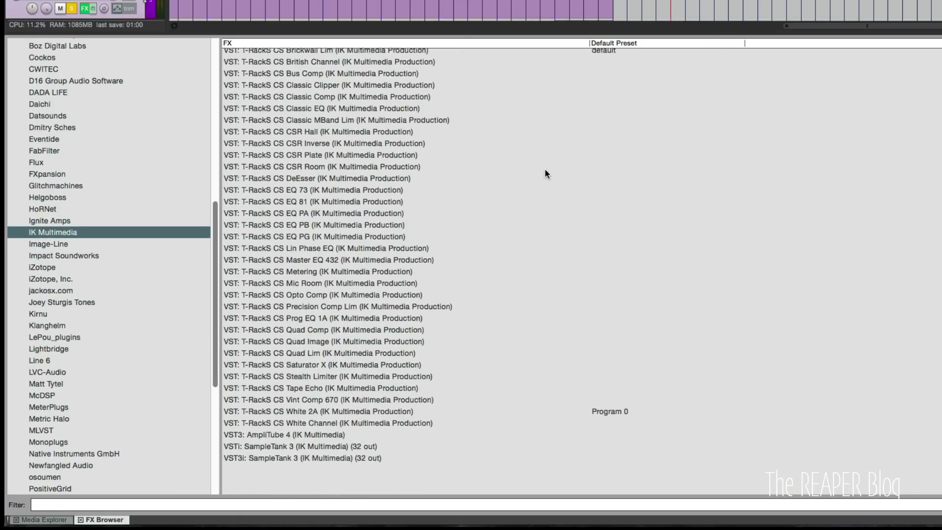
scroll(545, 169, "up", 1)
Rename the developer "Audio Damage, Inc." to "Audio Damage" and check the plug-ins listed under it.
left_click(84, 428)
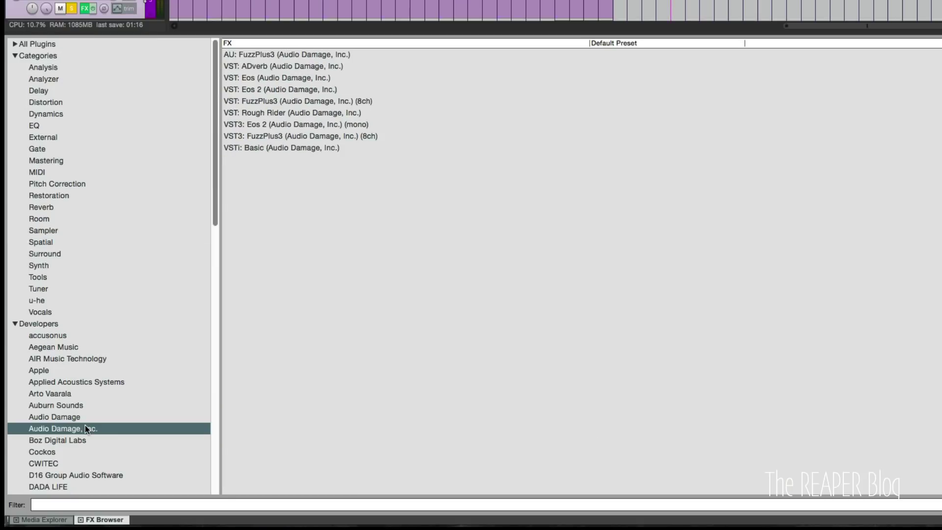
right_click(107, 432)
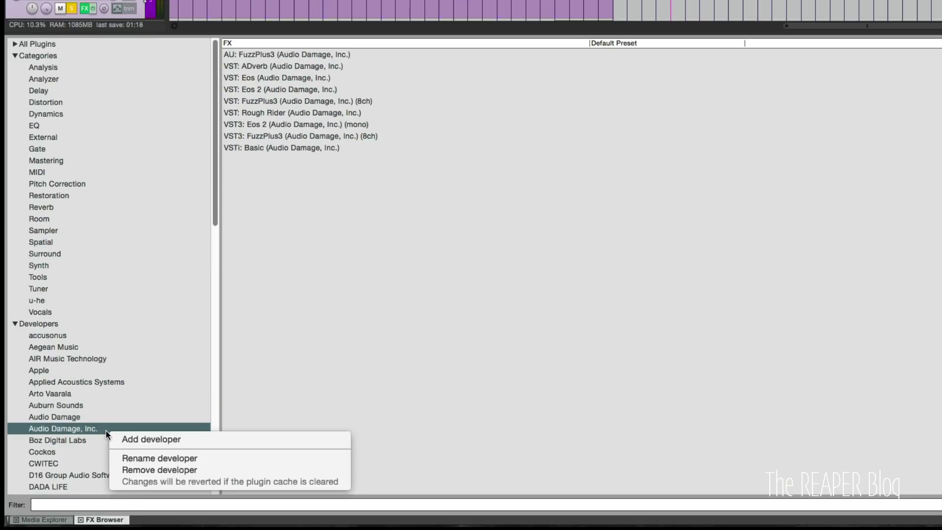
left_click(152, 459)
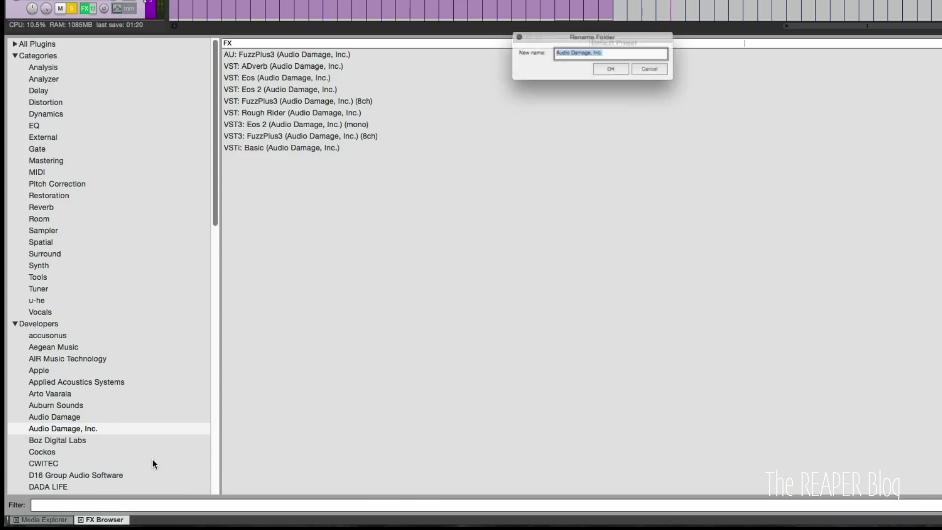
key("Right")
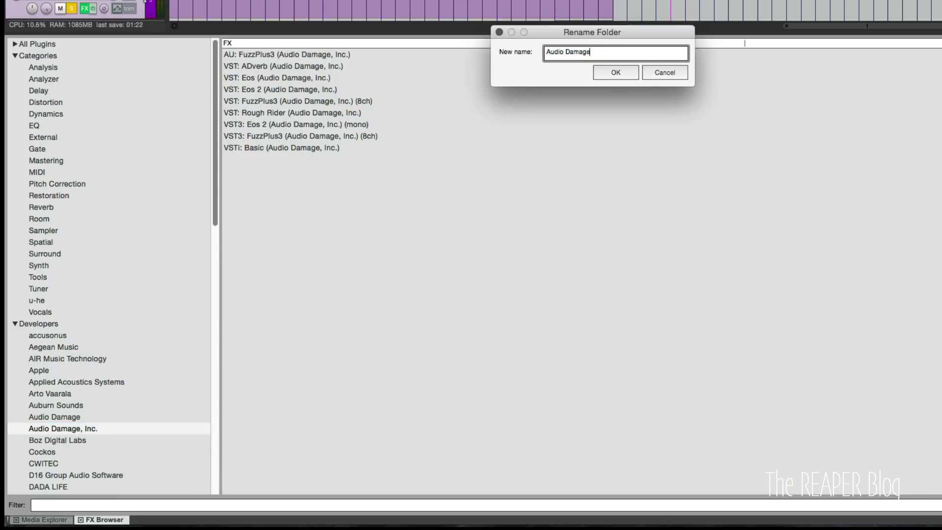
key("Return")
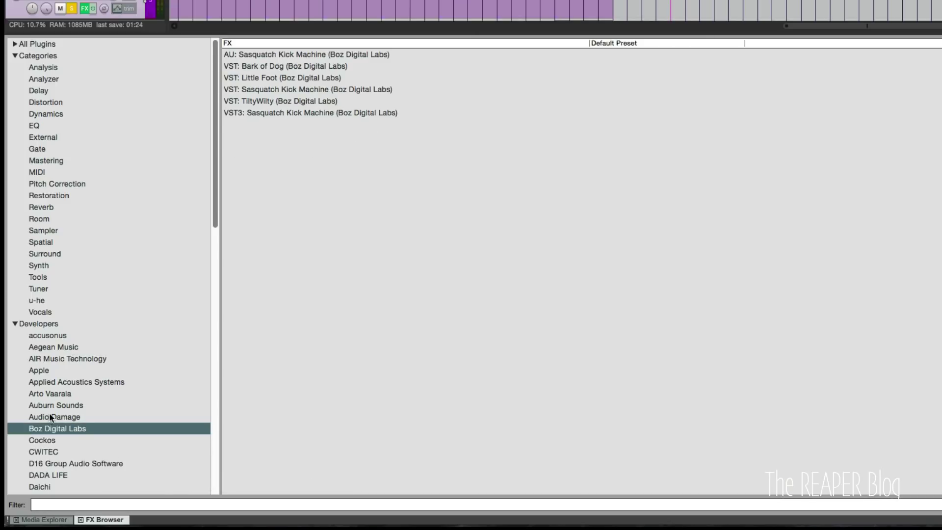
left_click(51, 418)
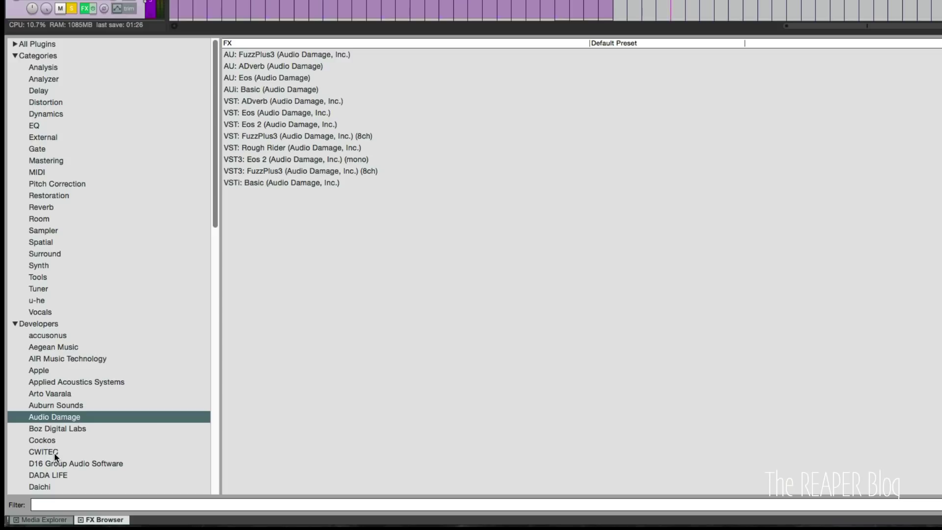
left_click(314, 172)
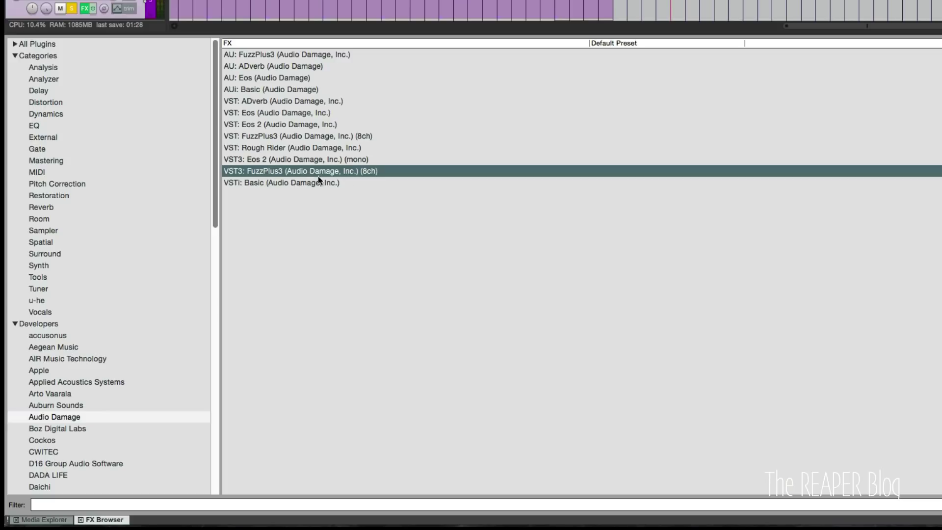
Compare the plug-ins listed under the Analysis and Analyzer categories.
left_click(318, 66)
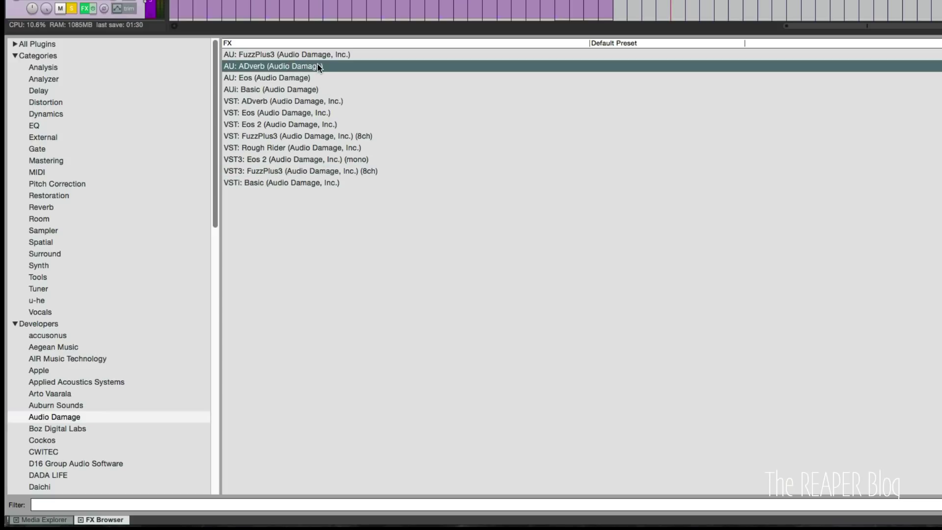
left_click(68, 60)
left_click(66, 70)
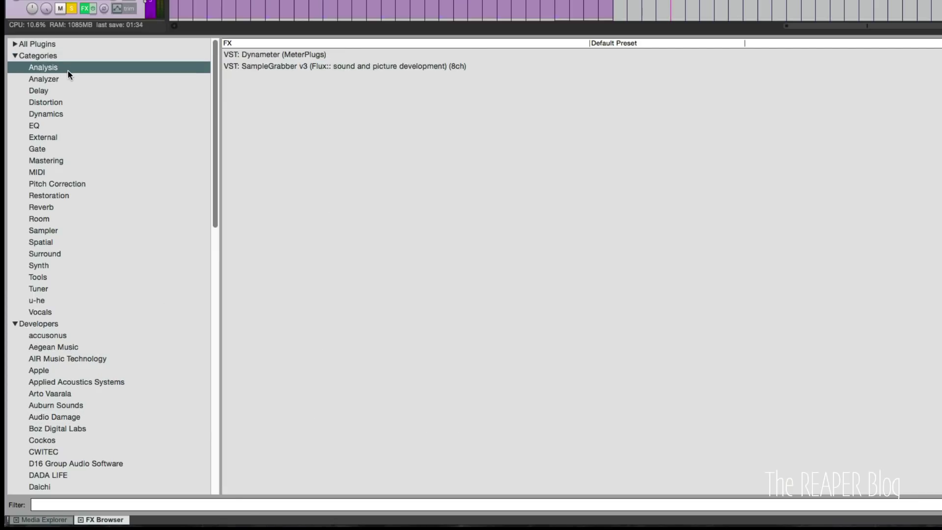
left_click(66, 79)
left_click(78, 70)
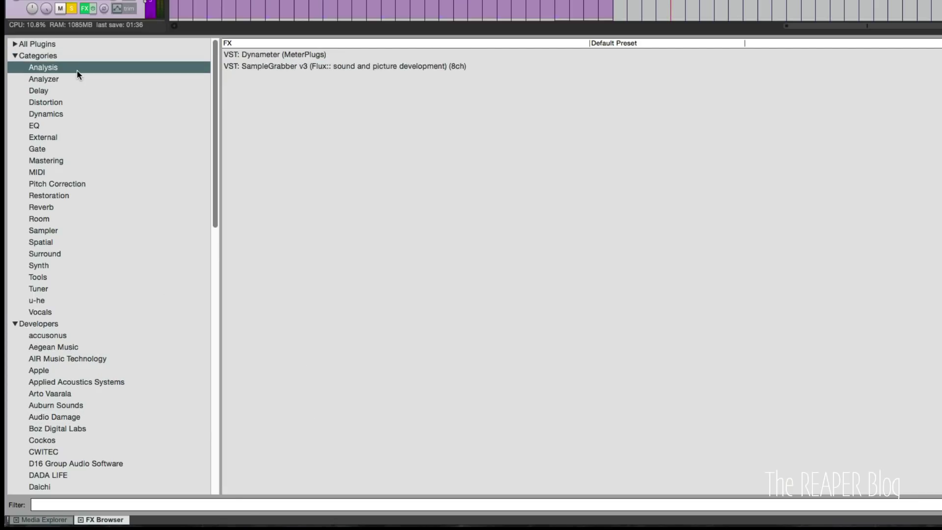
Remove the u-he entry from the plug-in categories.
left_click(54, 300)
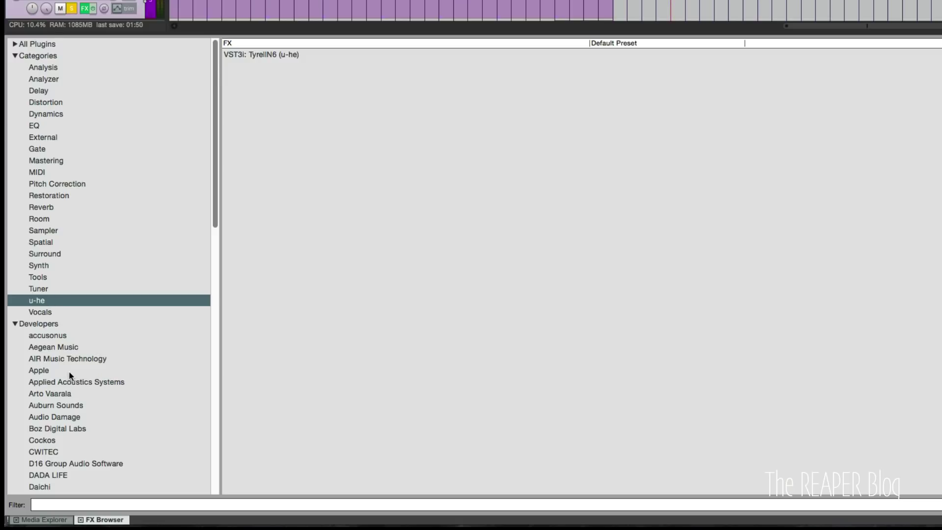
scroll(69, 373, "down", 15)
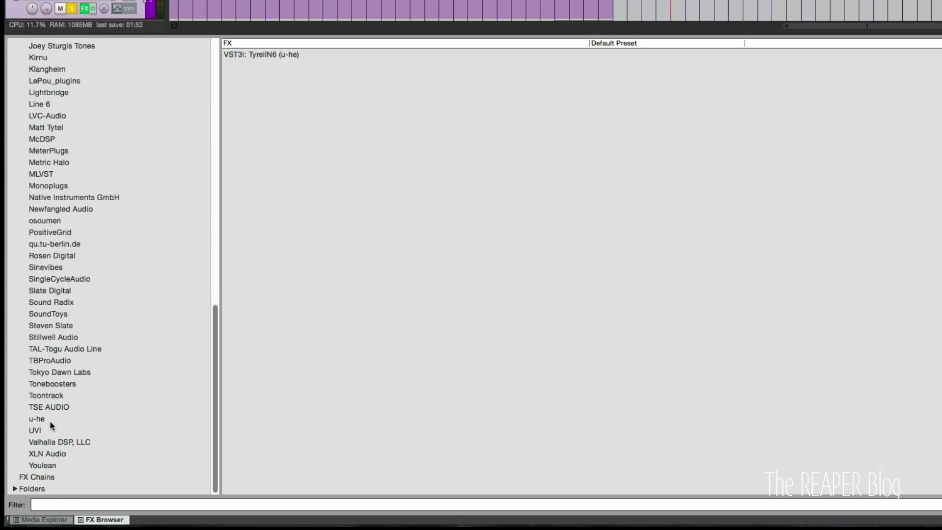
scroll(72, 393, "up", 15)
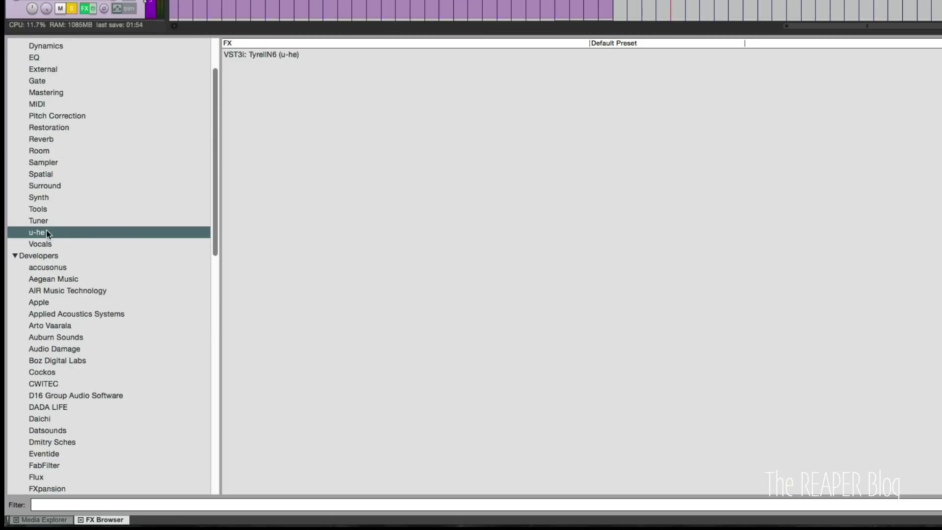
right_click(46, 233)
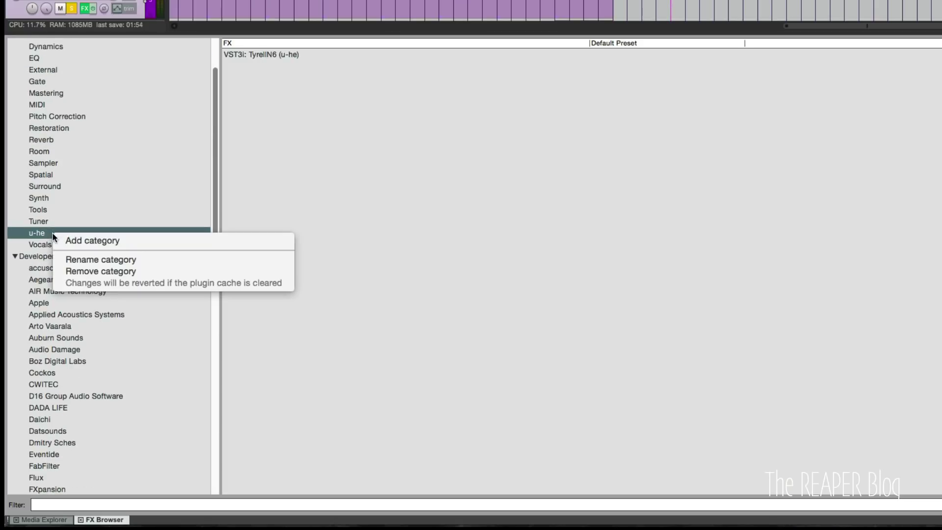
left_click(90, 273)
left_click(684, 93)
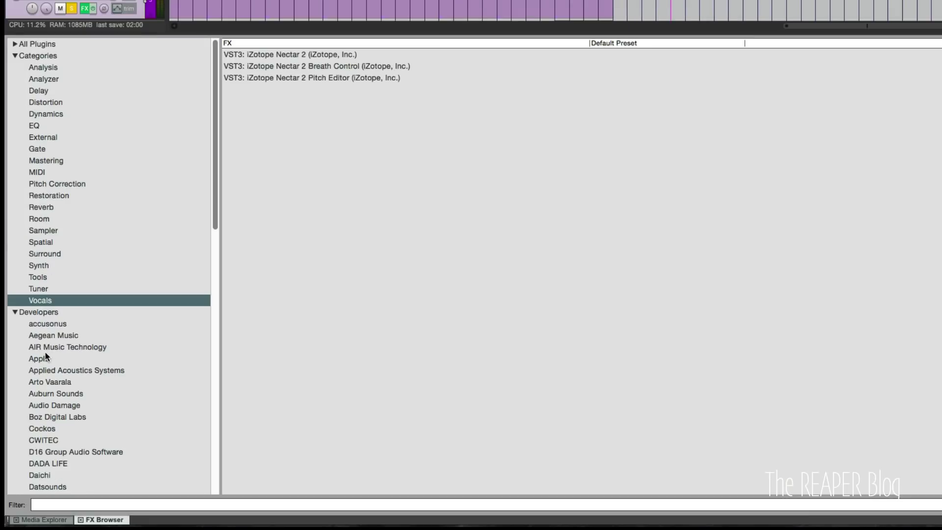
Collapse the developers list, show the VST group under All Plugins and filter it by "verb".
left_click(15, 312)
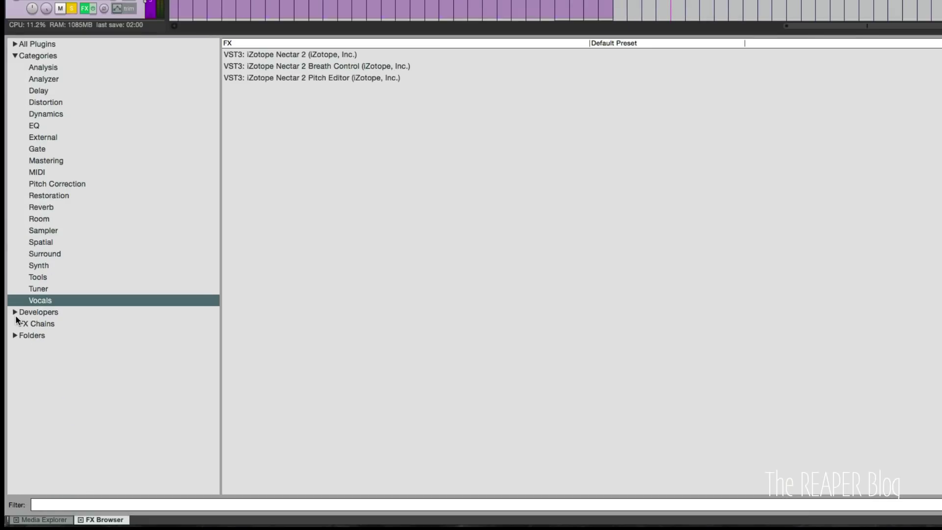
left_click(14, 44)
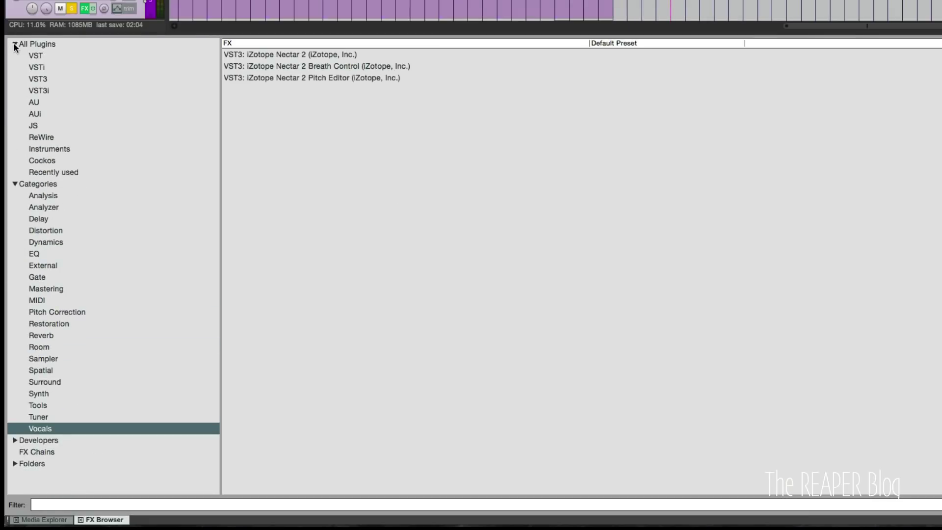
left_click(50, 57)
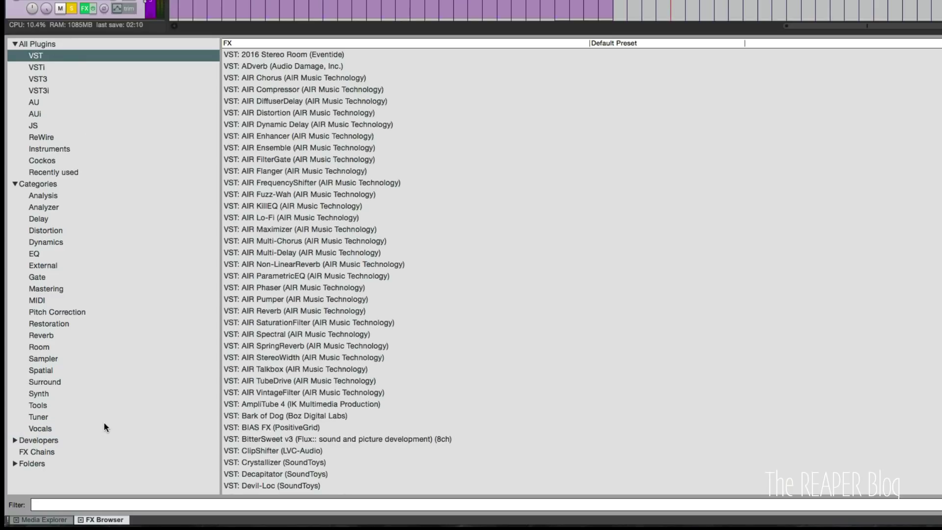
left_click(292, 503)
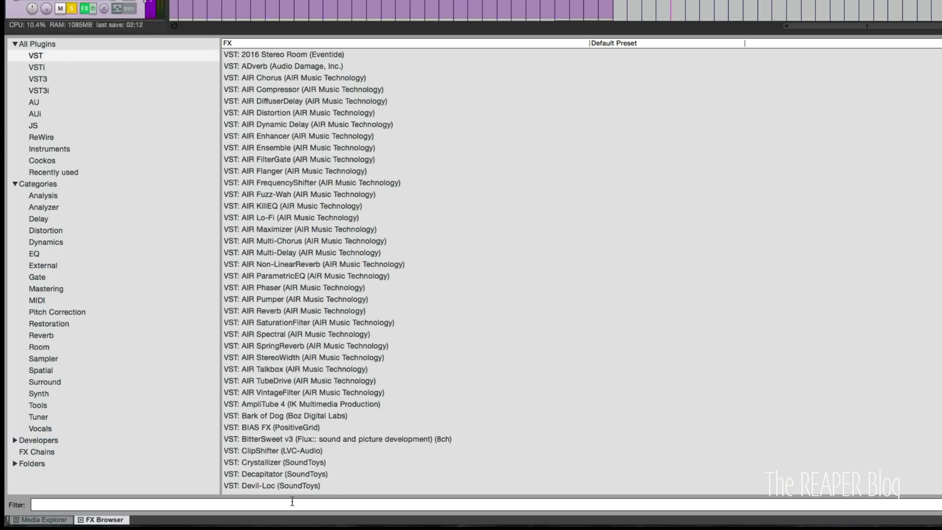
type("verb")
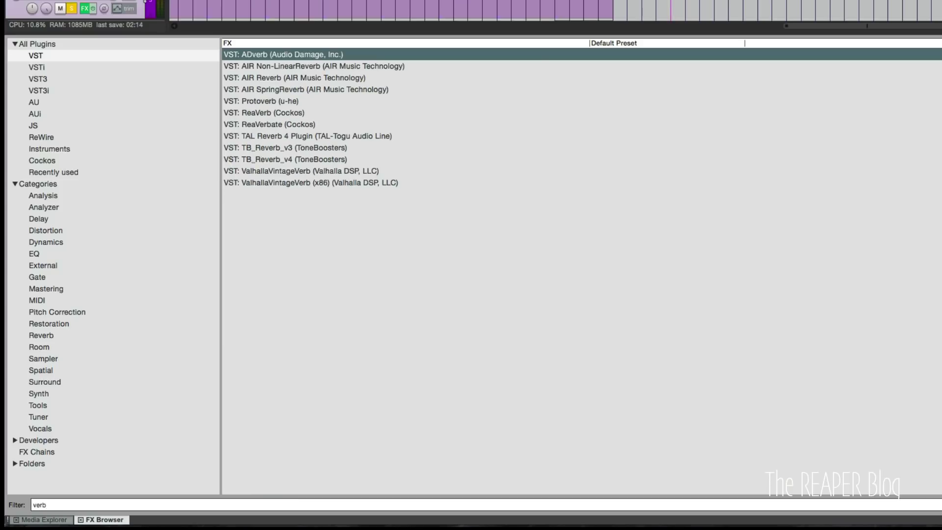
Add all the filtered VST plug-ins to the Reverb category and check that category's list.
left_click(332, 181, "shift")
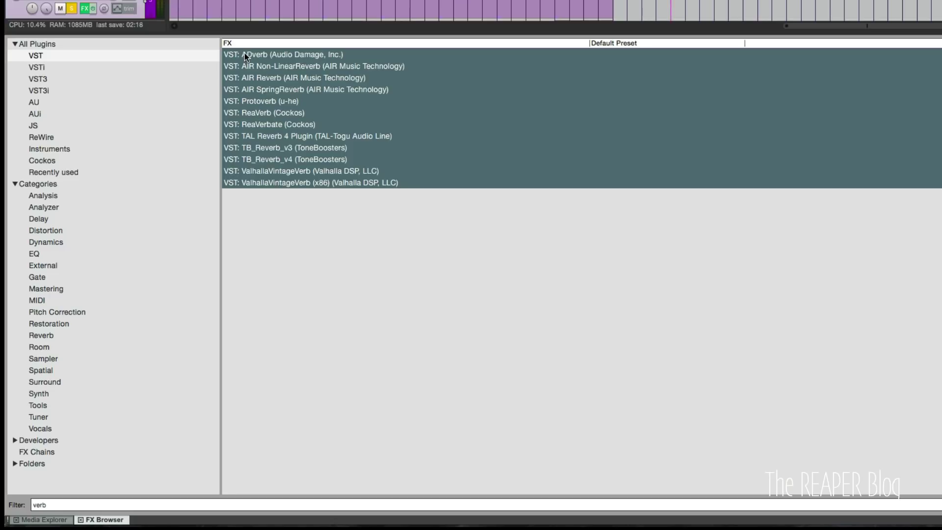
left_click_drag(245, 53, 92, 202)
left_click_drag(41, 332, 41, 335)
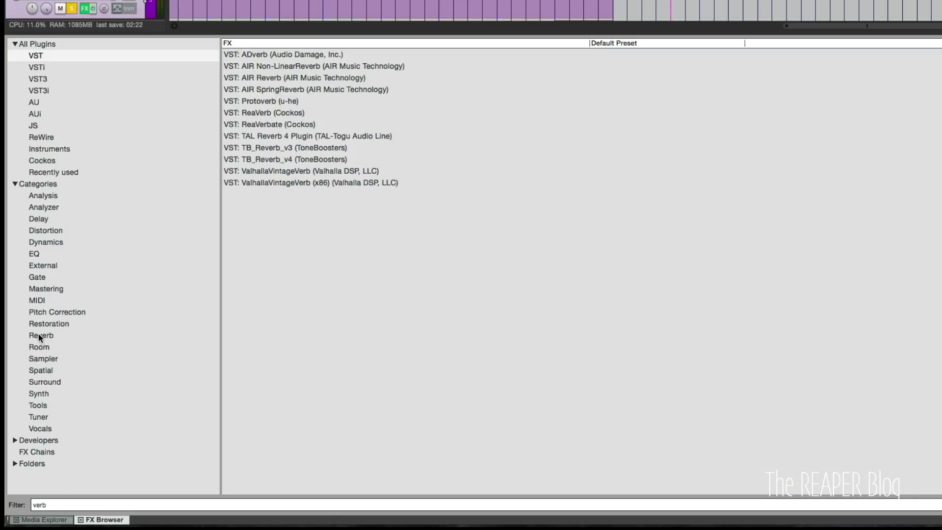
left_click(39, 334)
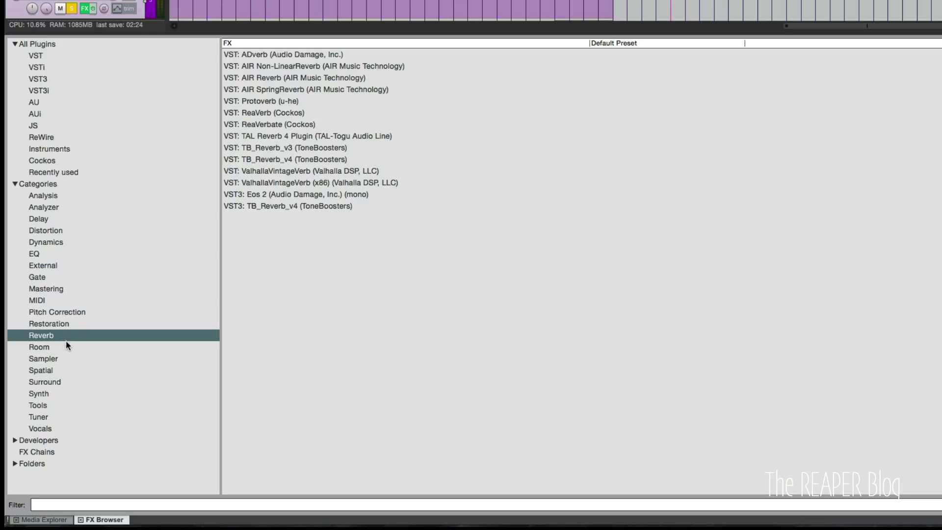
Add the VSTi plug-in Geist2 (FXpansion) to the Sampler category.
left_click(54, 359)
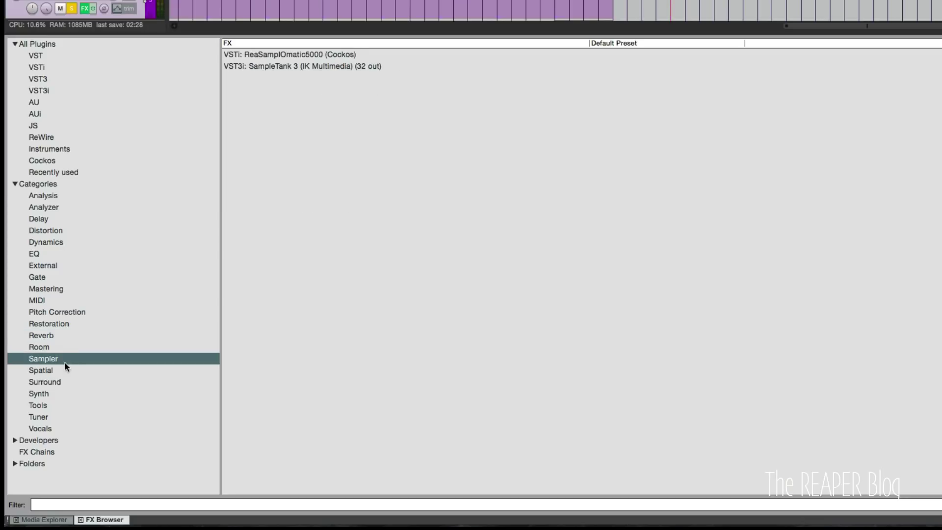
left_click(50, 45)
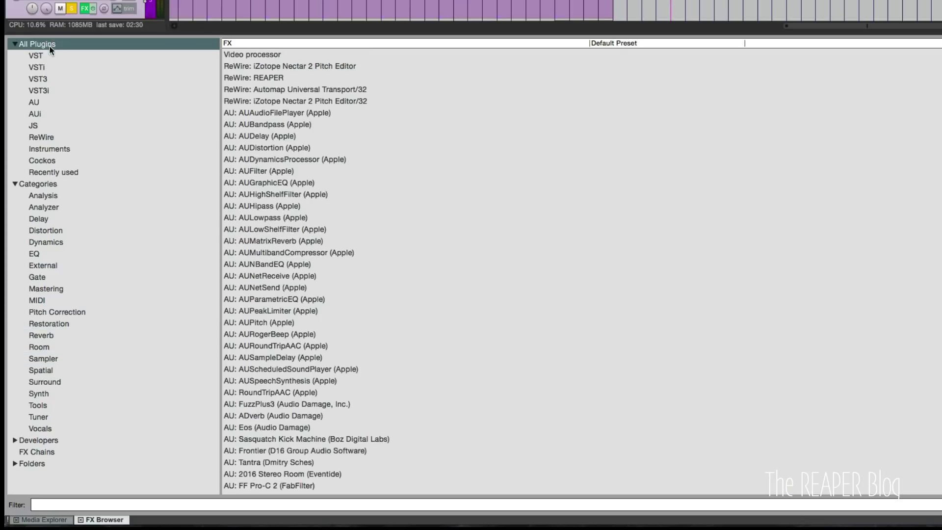
left_click(54, 68)
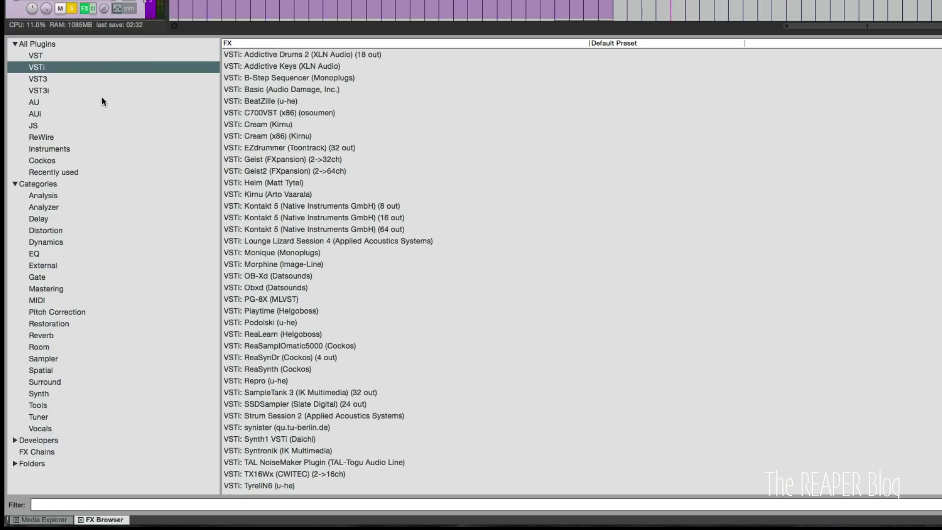
left_click(247, 171)
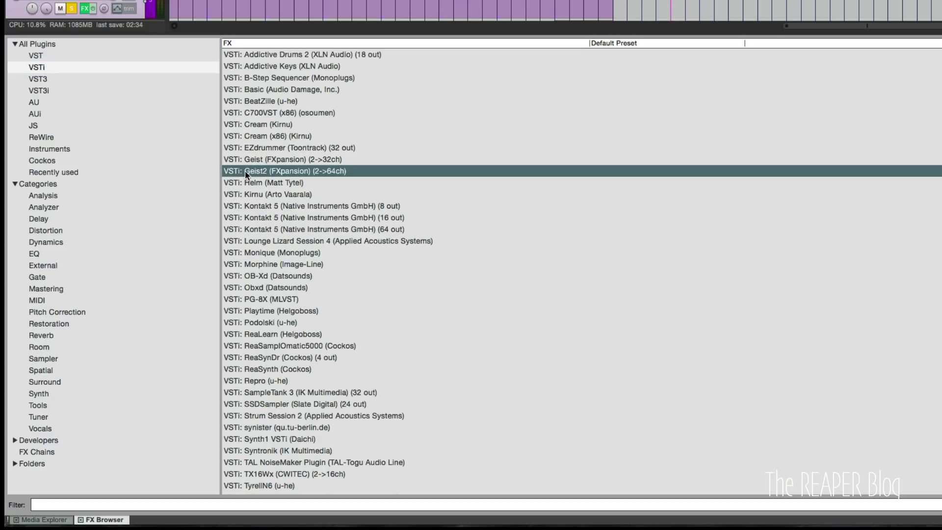
left_click_drag(246, 172, 45, 361)
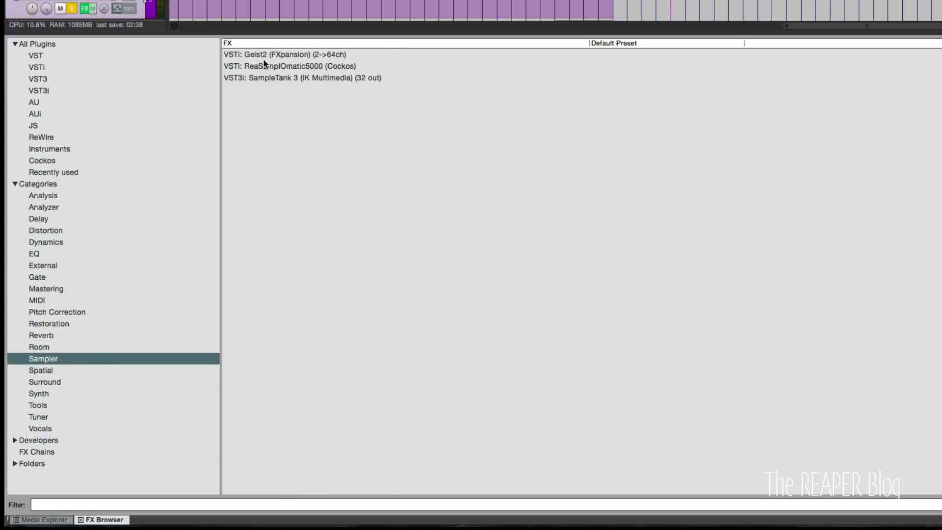
Inspect the available options for the VST plug-in AIR Chorus, including Add to, without applying any.
left_click(37, 56)
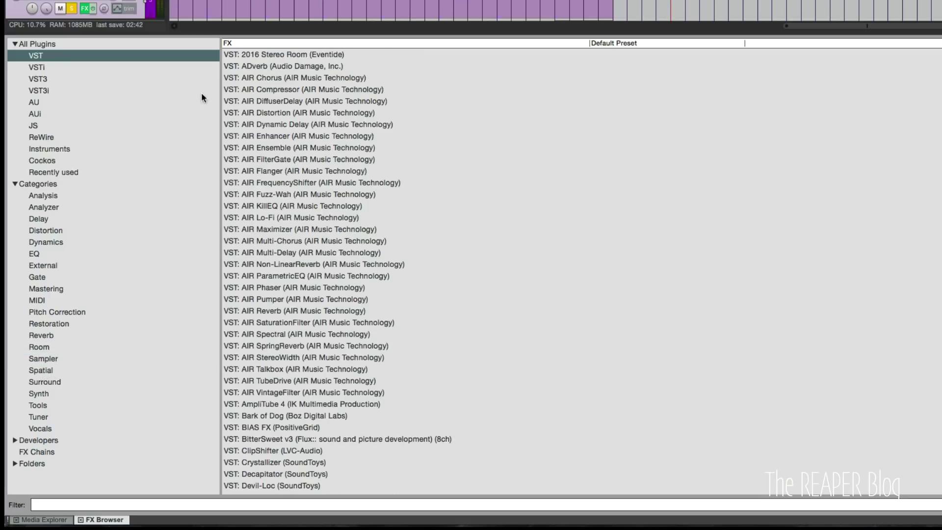
right_click(278, 80)
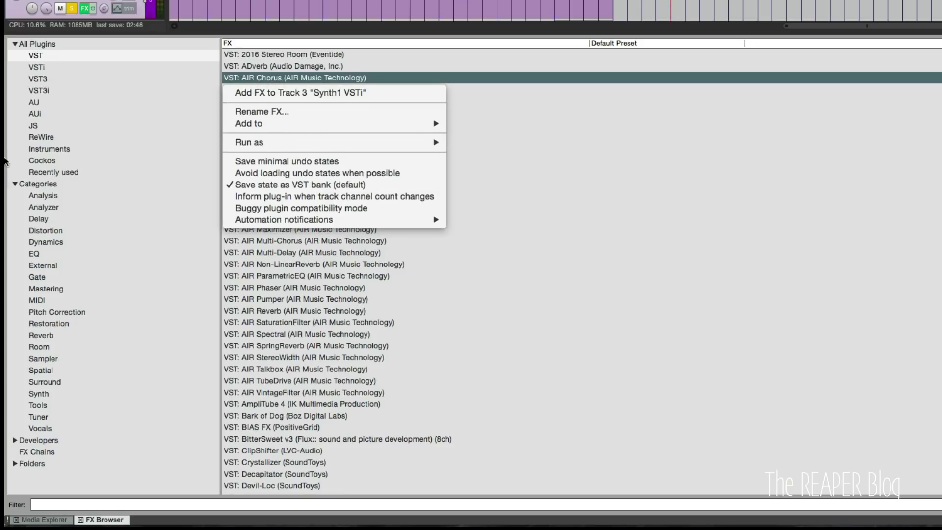
mouse_move(358, 125)
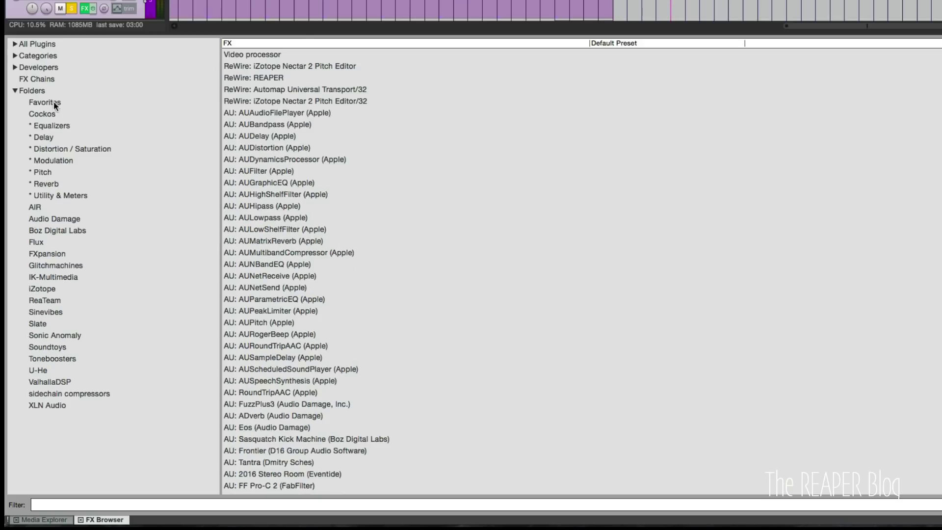
Review the plug-ins stored in the Favorites, Cockos and Equalizers folders.
left_click(54, 104)
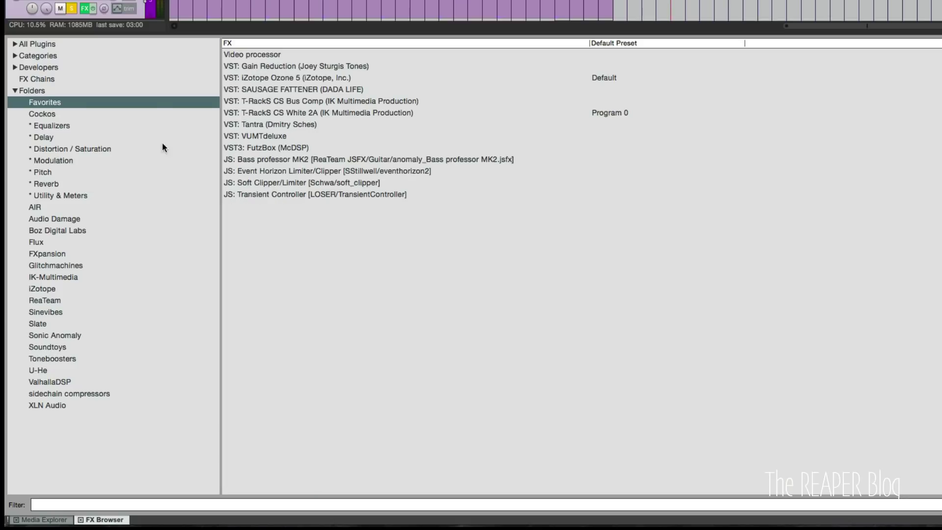
left_click(70, 115)
left_click(69, 125)
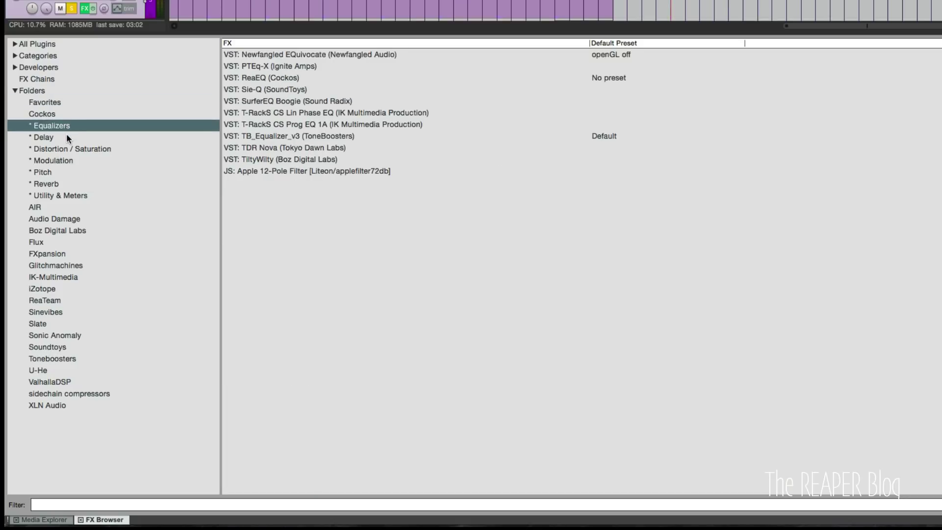
Inspect the XLN Audio smart folder's filter settings and close them without changes.
right_click(56, 405)
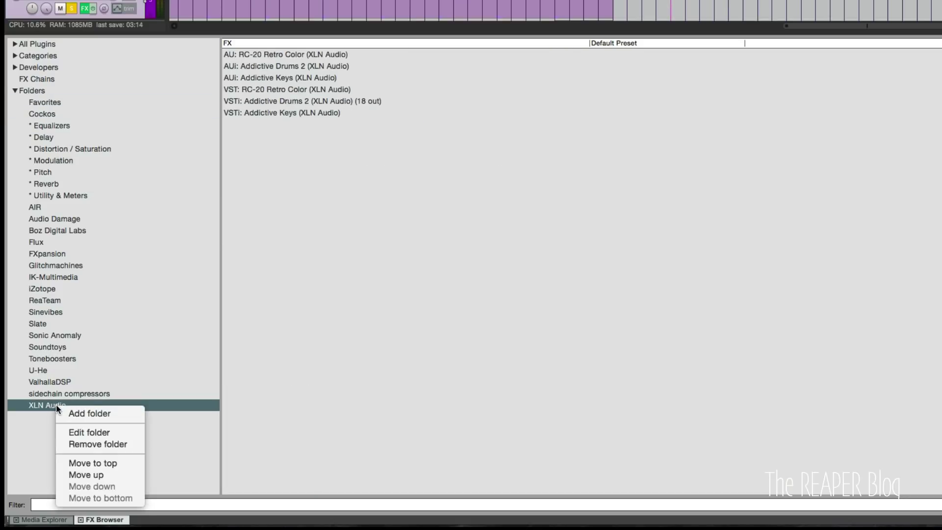
left_click(101, 433)
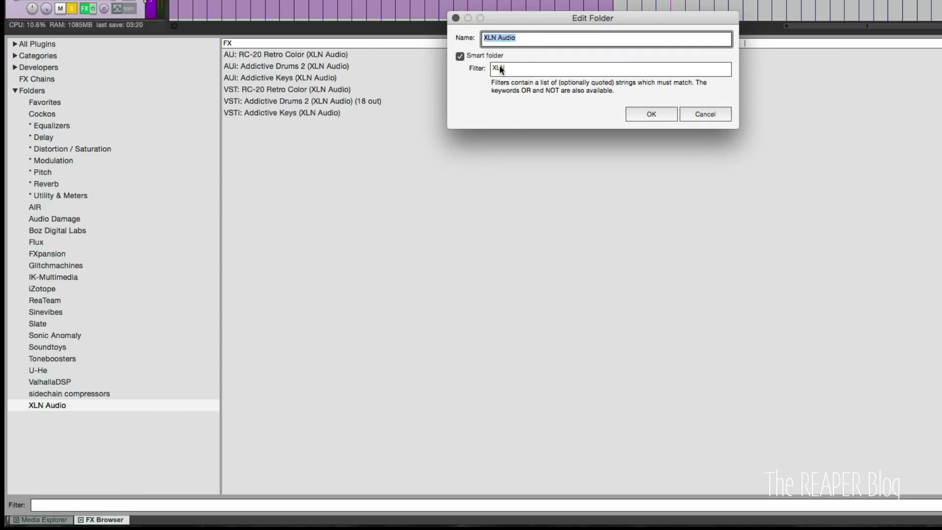
left_click(705, 117)
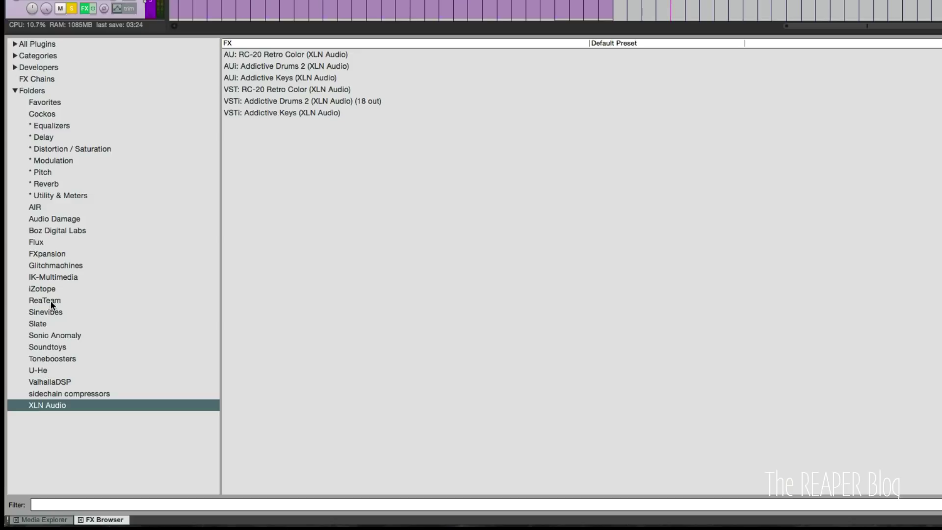
Browse the Reverb and Modulation folders and inspect the Modulation smart folder's full filter string without changing it.
left_click(45, 184)
left_click(85, 195)
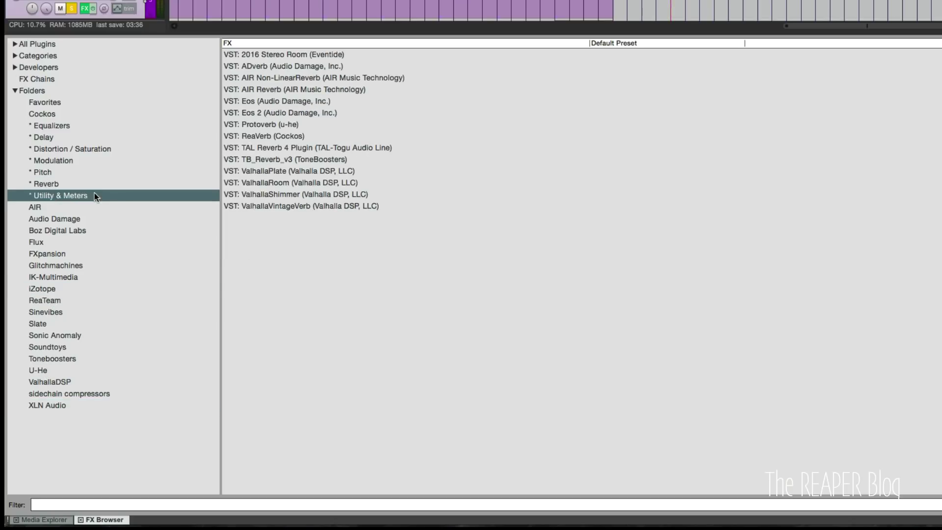
left_click(74, 161)
right_click(75, 160)
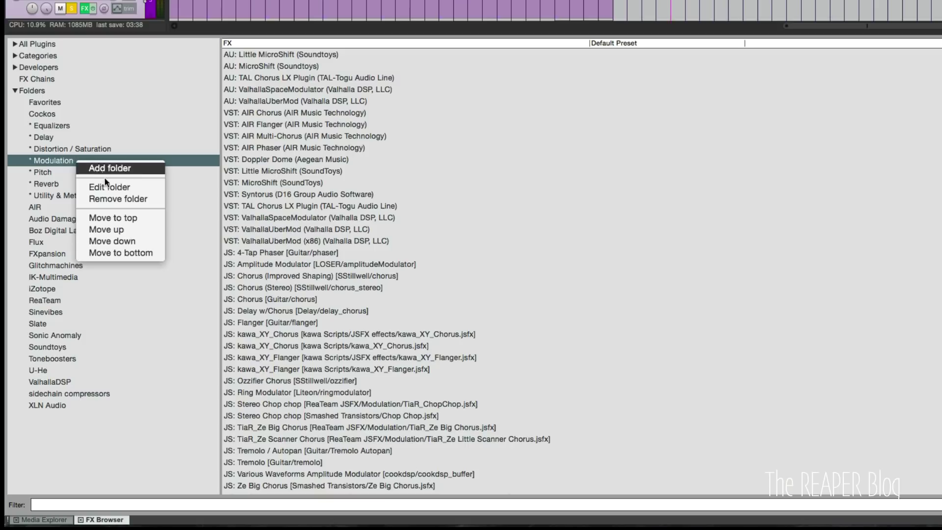
left_click(117, 187)
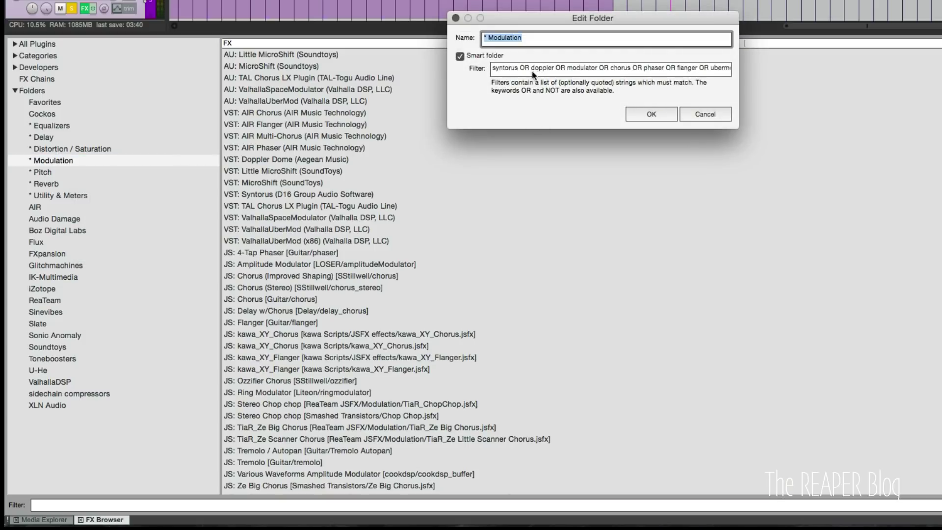
left_click_drag(496, 66, 780, 71)
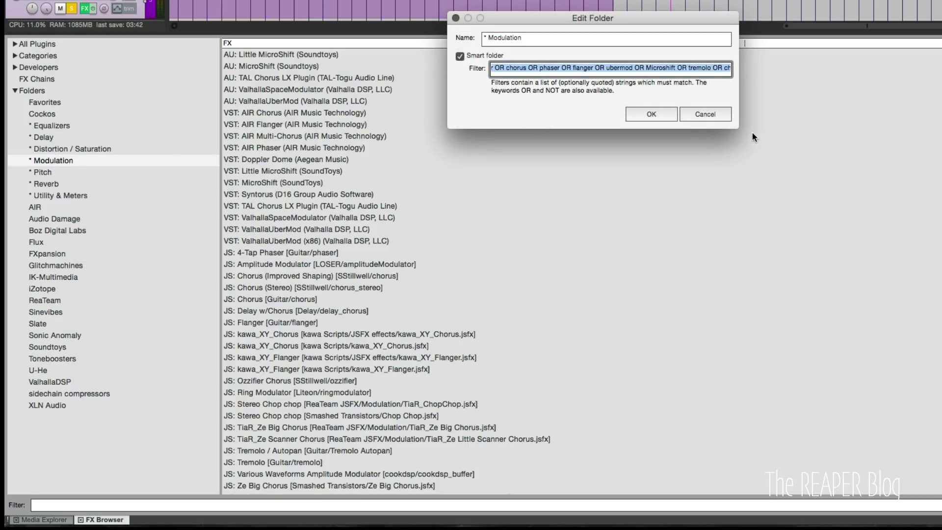
left_click(703, 115)
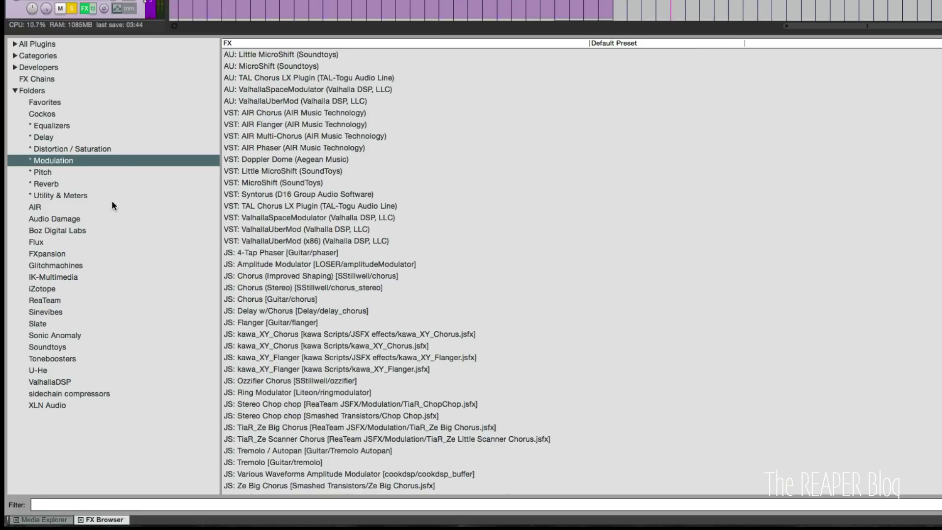
Create a new plug-in category named Modulation.
left_click(346, 171)
key("super+a")
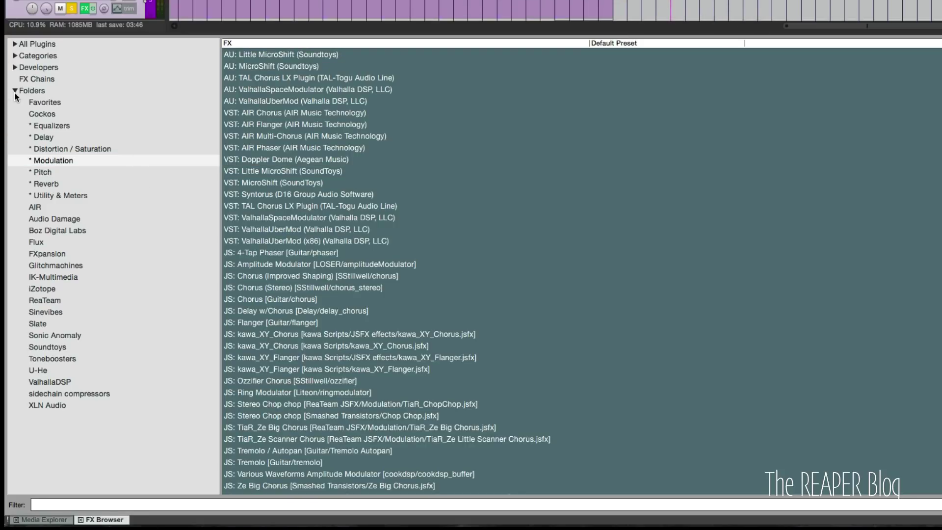
left_click(14, 56)
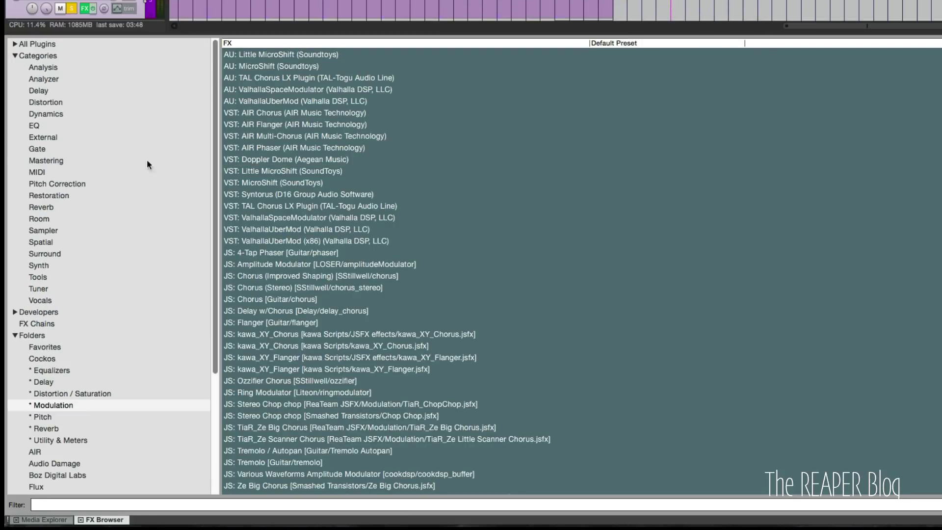
left_click(73, 195)
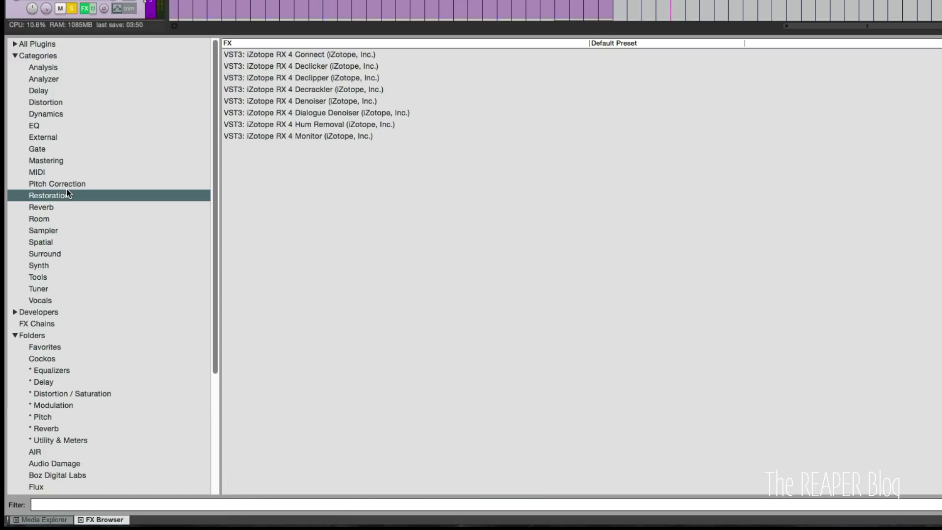
right_click(68, 195)
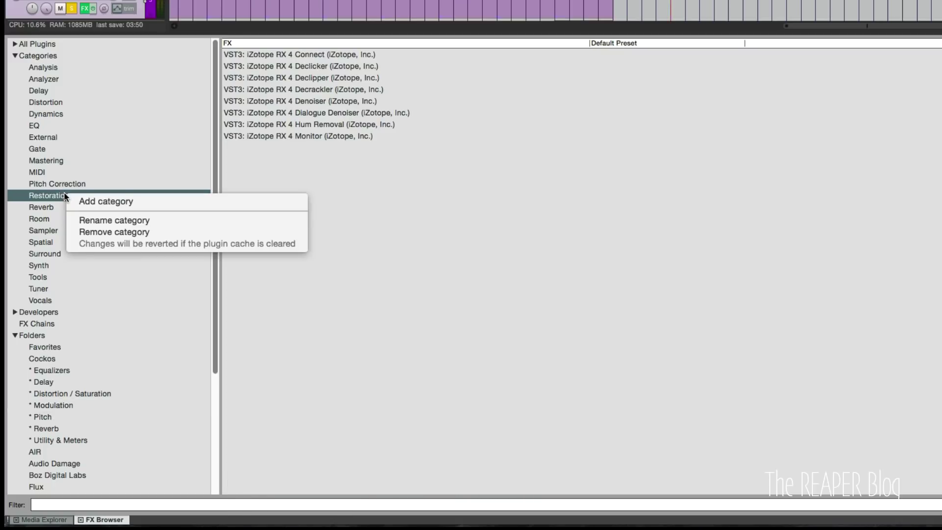
left_click(123, 201)
type("Modulation")
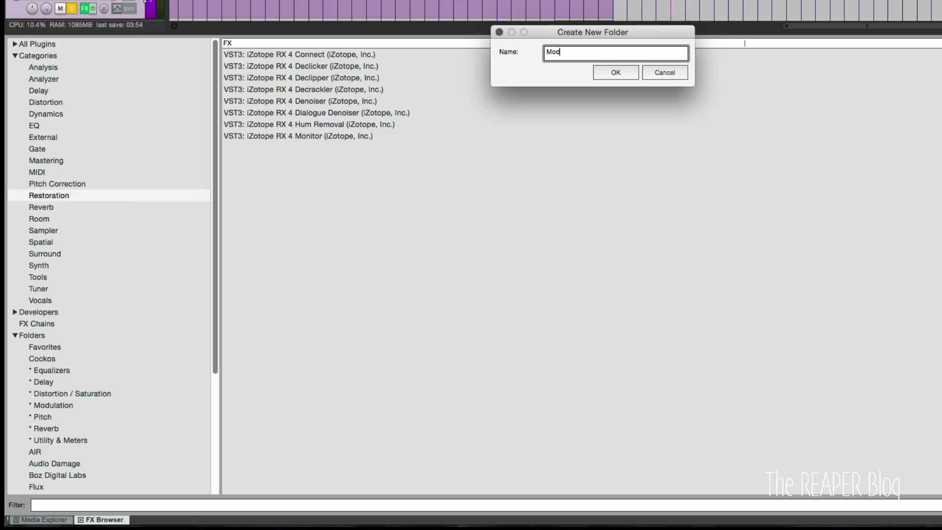
key("Return")
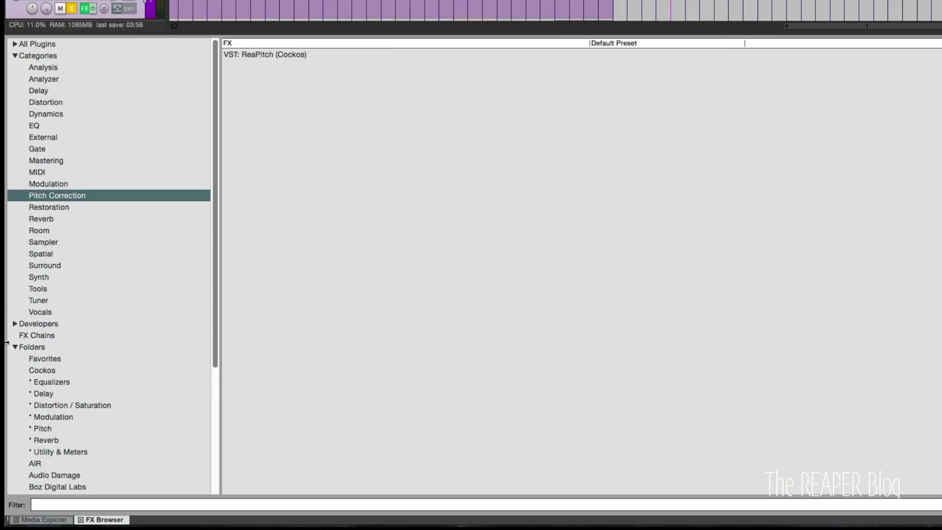
Add all plug-ins from the Modulation smart folder to the Modulation category.
scroll(64, 422, "down", 1)
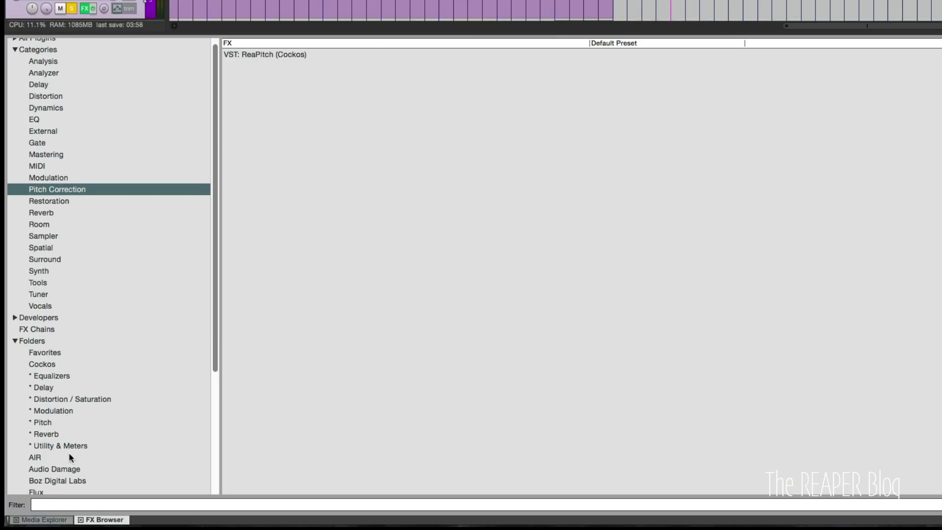
left_click(69, 410)
left_click(318, 188)
key("super+a")
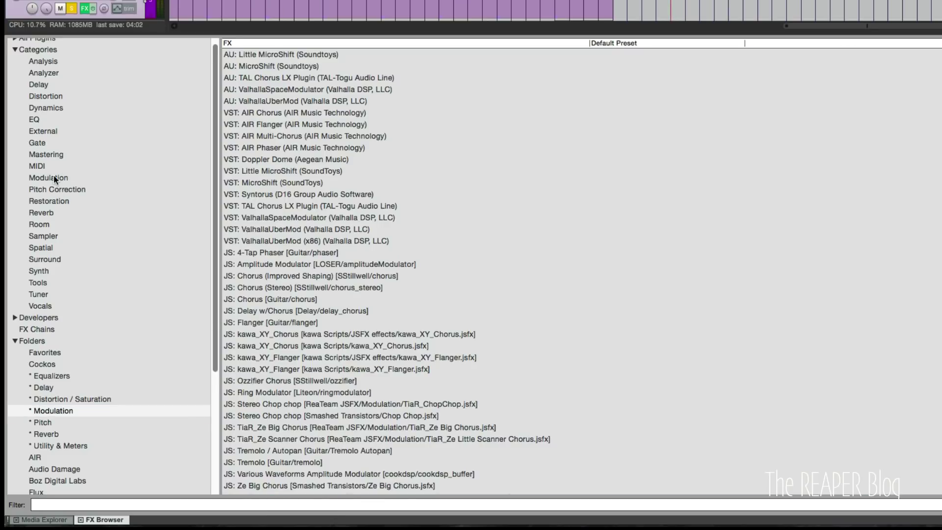
left_click(54, 176)
left_click(137, 143)
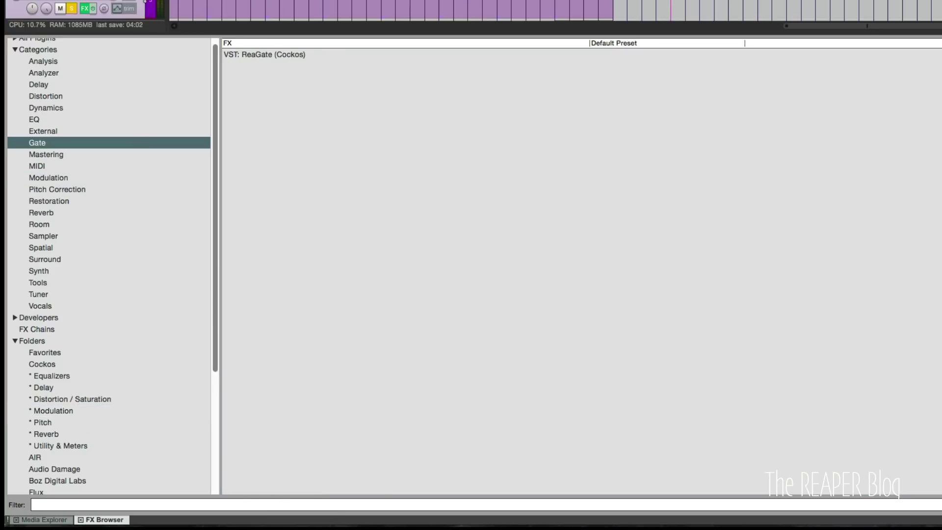
Browse the Categories in the Basic track's quick-add FX list down to Modulation.
right_click(85, 9)
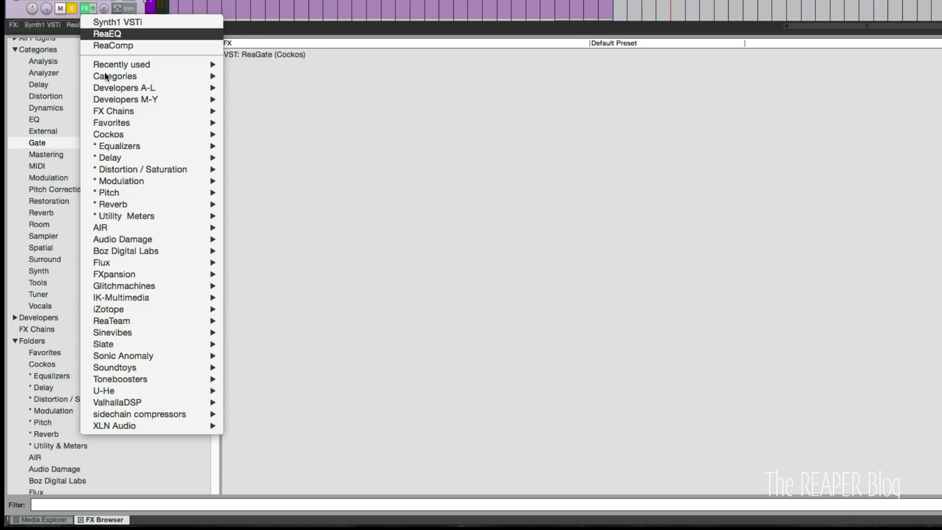
mouse_move(139, 78)
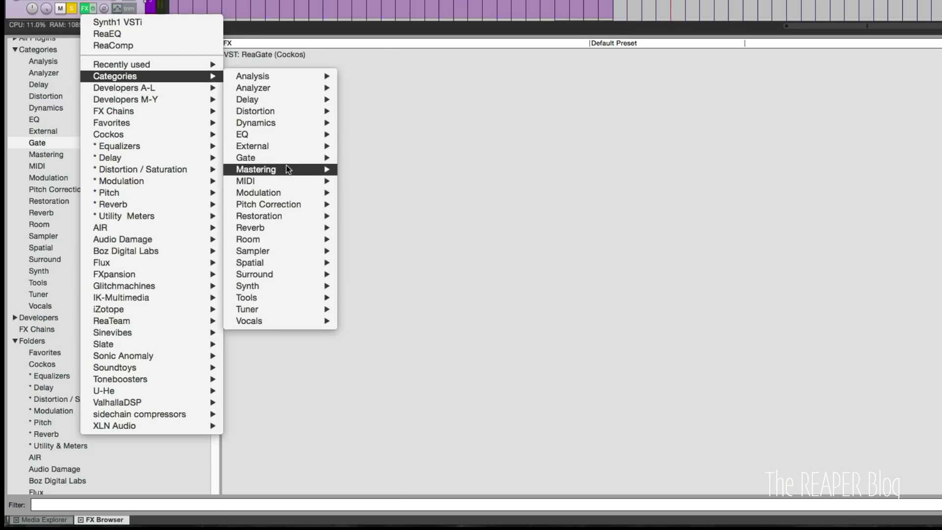
mouse_move(279, 191)
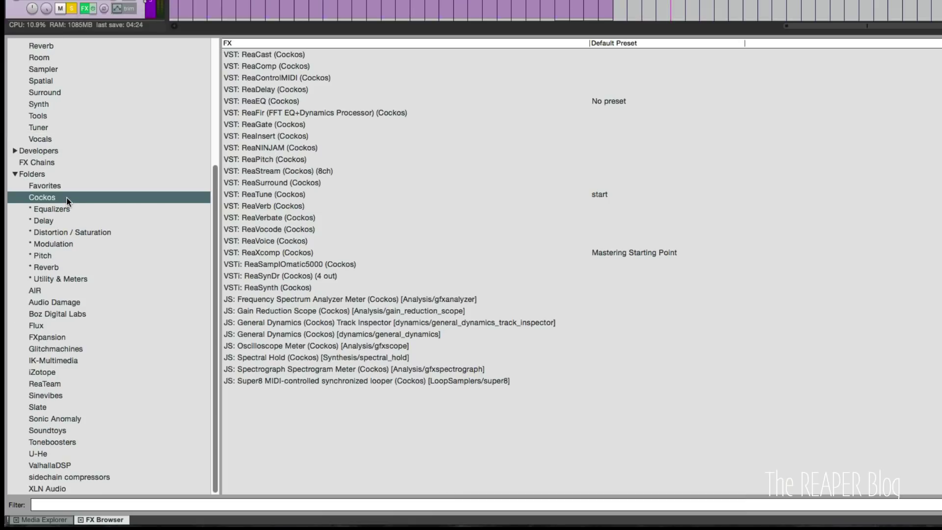
Remove the Cockos and Equalizers folders from the FX Browser.
right_click(67, 201)
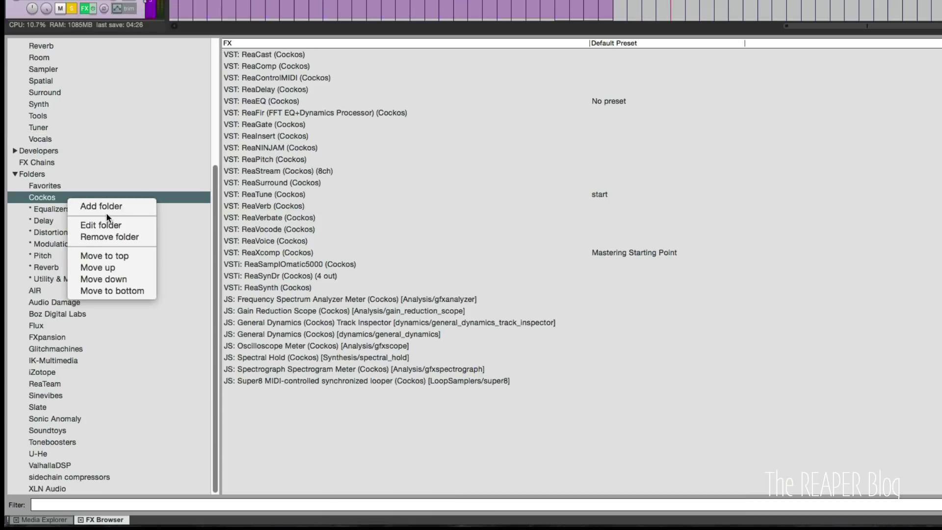
left_click(114, 235)
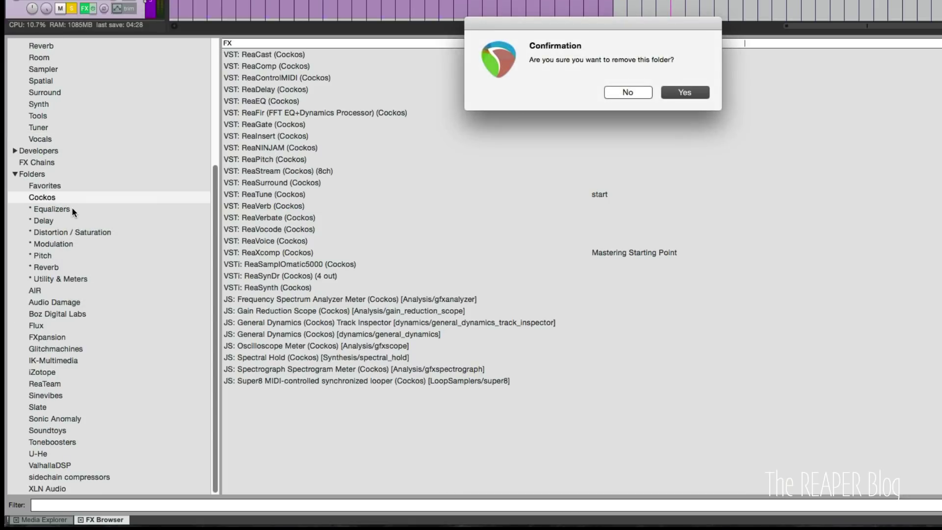
key("Return")
right_click(71, 209)
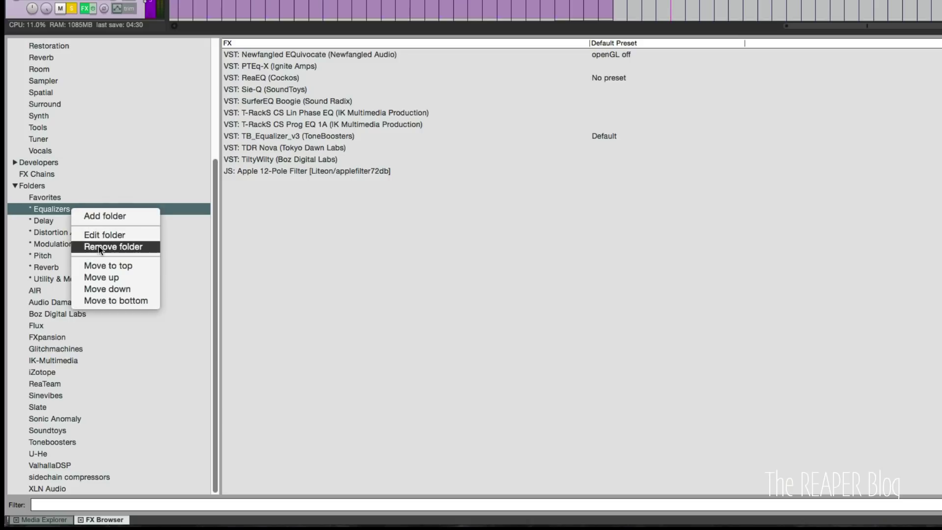
left_click(99, 248)
key("Return")
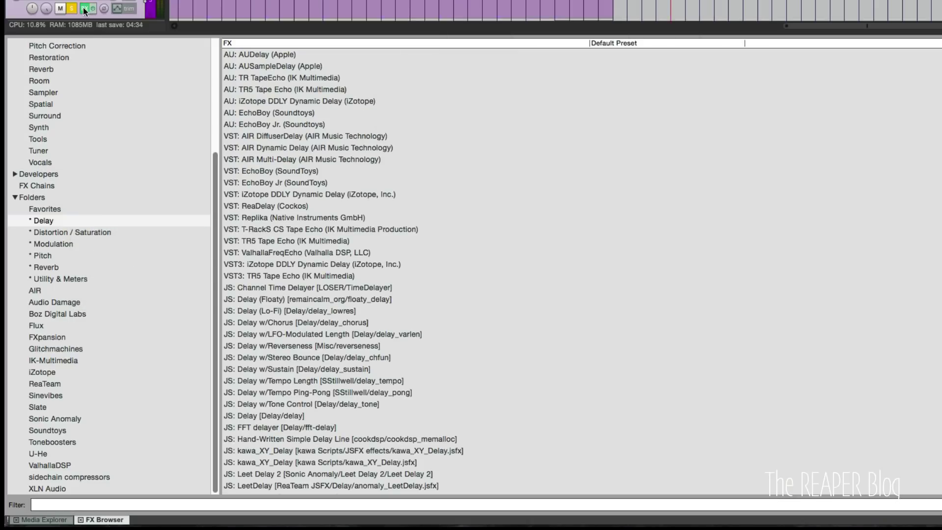
Review the Recently used, Categories, Developers and FX Chains entries in the quick-add FX list without adding an effect.
left_click(84, 8)
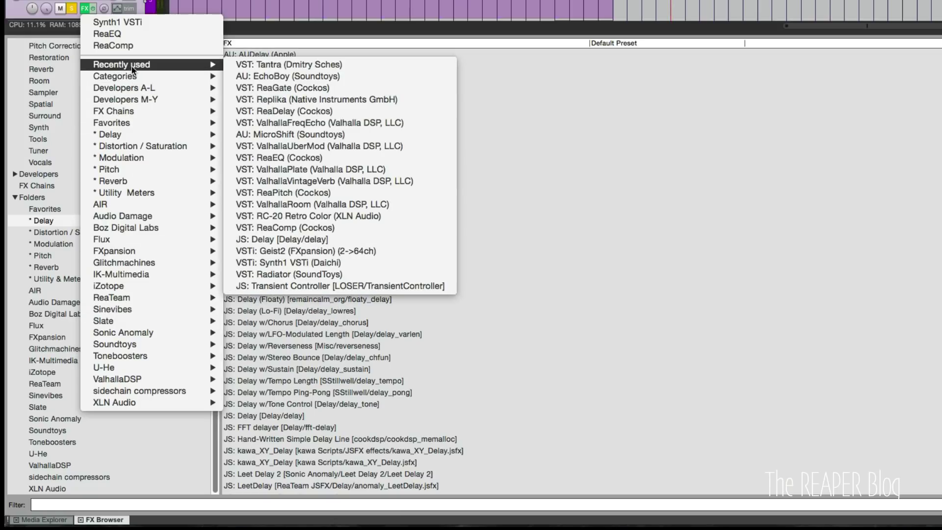
mouse_move(148, 79)
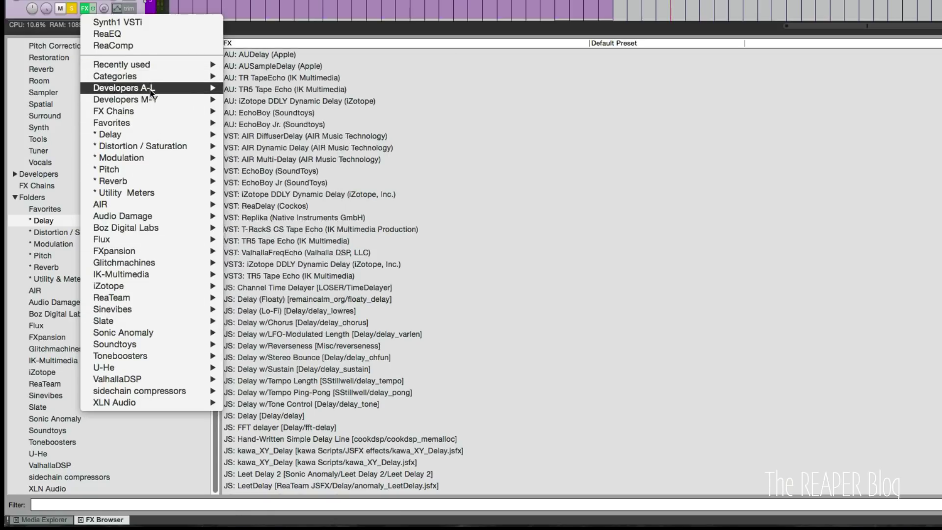
mouse_move(146, 111)
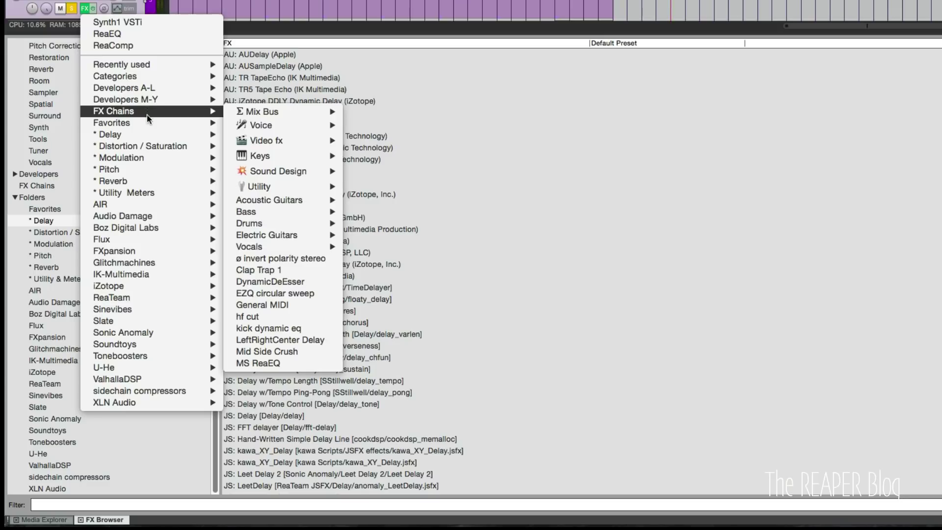
left_click(27, 105)
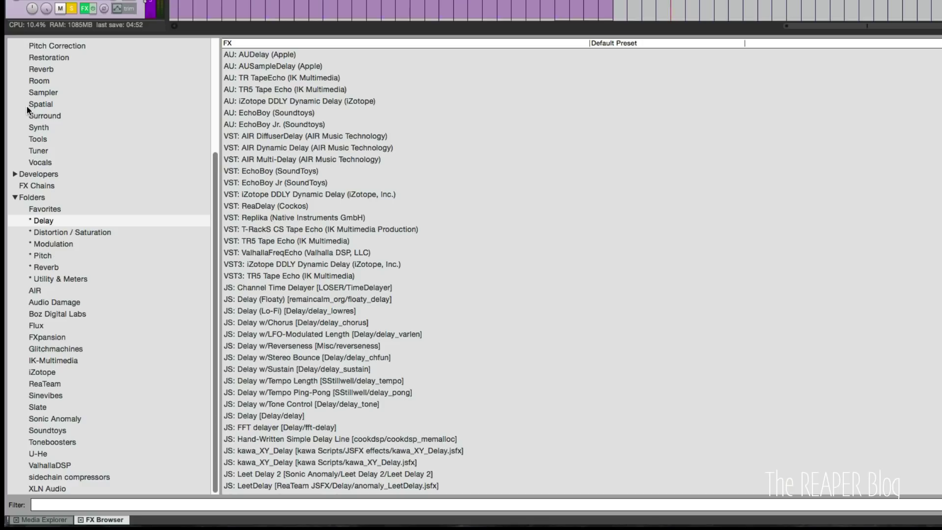
Collapse the Folders and Categories groups and hide Categories and Developers from the FX Browser's left pane list.
left_click(15, 197)
left_click(14, 55)
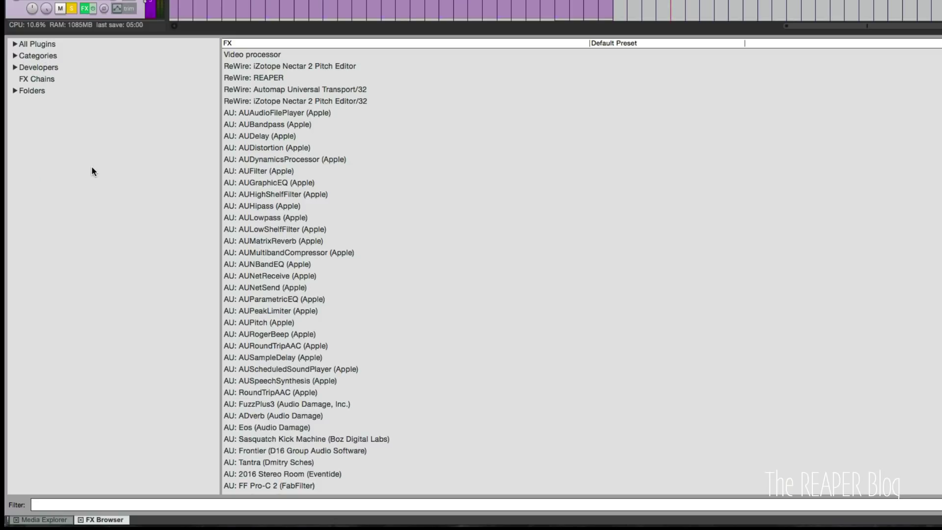
right_click(17, 497)
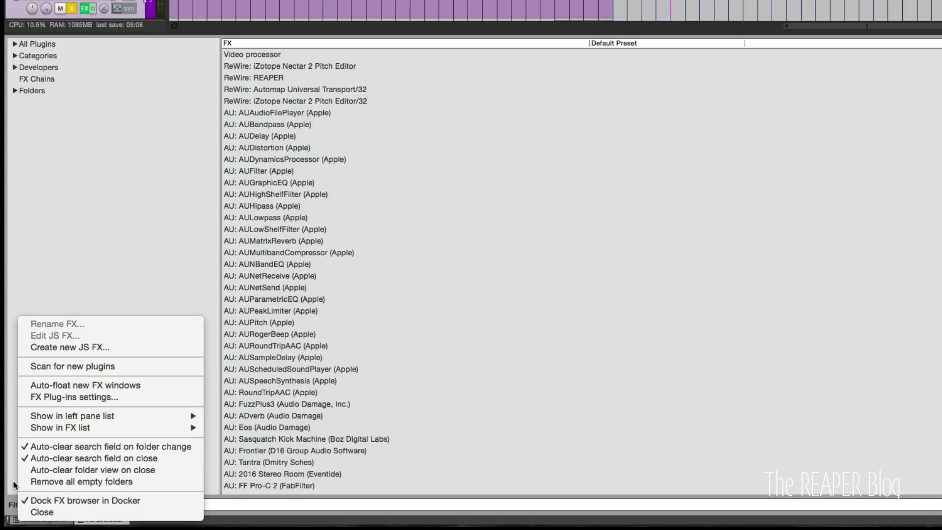
mouse_move(141, 418)
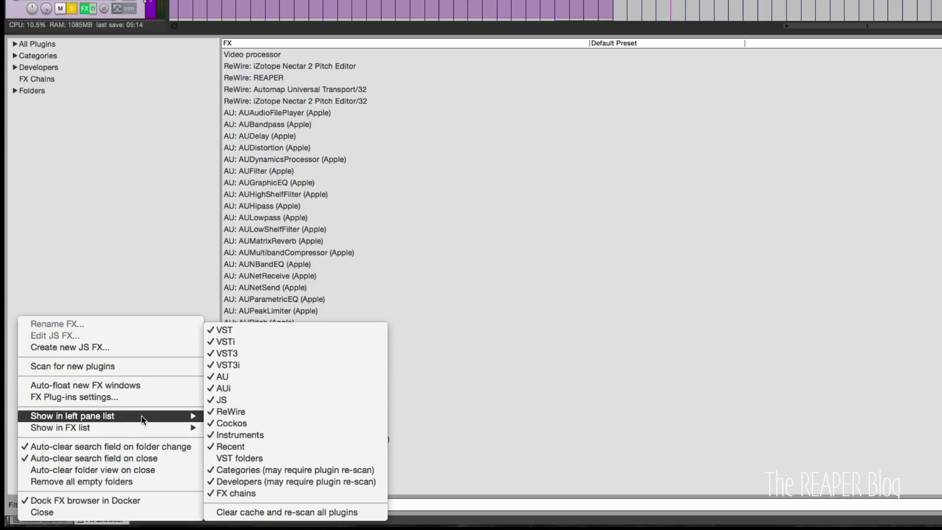
left_click(285, 470)
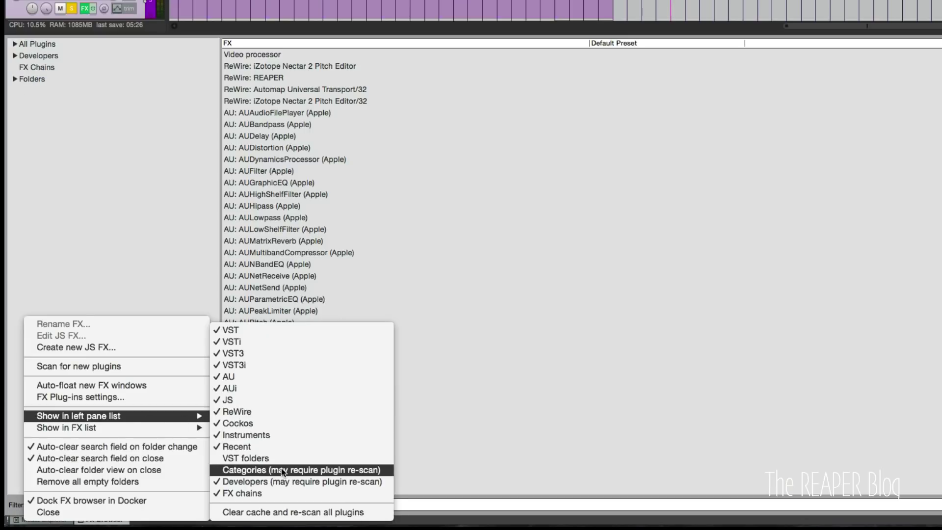
left_click(279, 481)
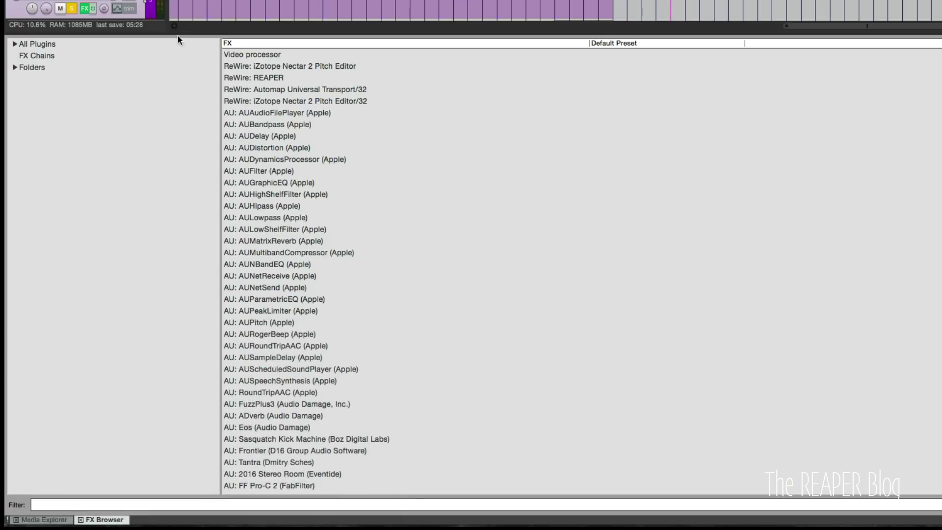
Check the quick-add FX list without Categories and Developers, looking through Favorites and U-He without adding an effect.
right_click(86, 6)
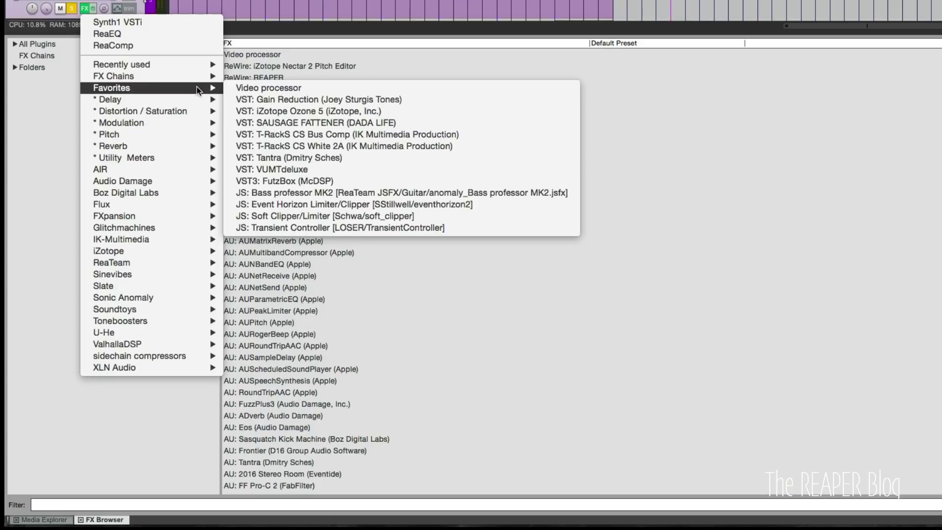
mouse_move(179, 332)
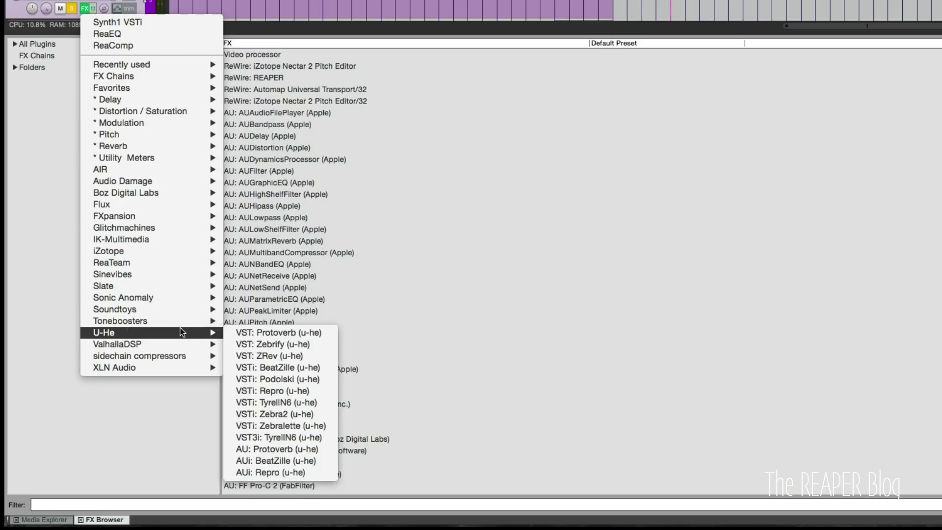
left_click(37, 255)
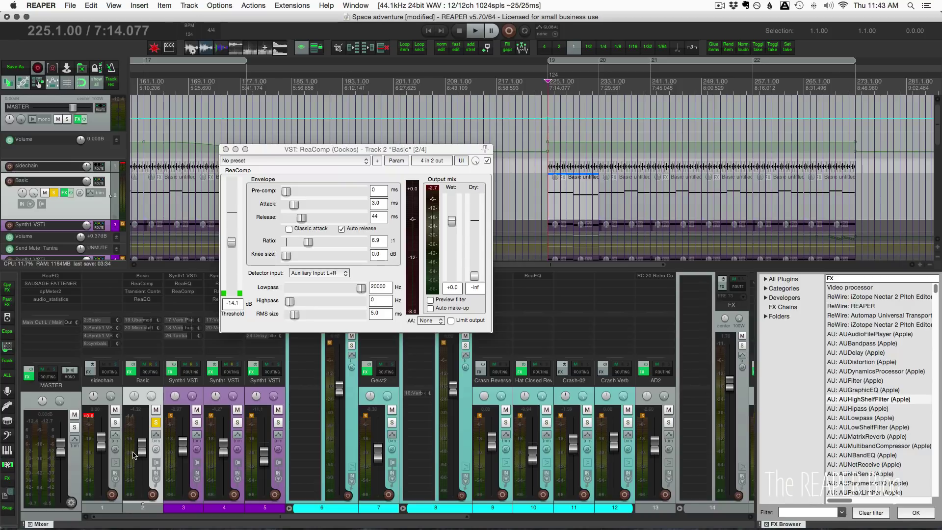
Close the ReaComp plug-in window of the Basic track.
left_click_drag(229, 153, 223, 154)
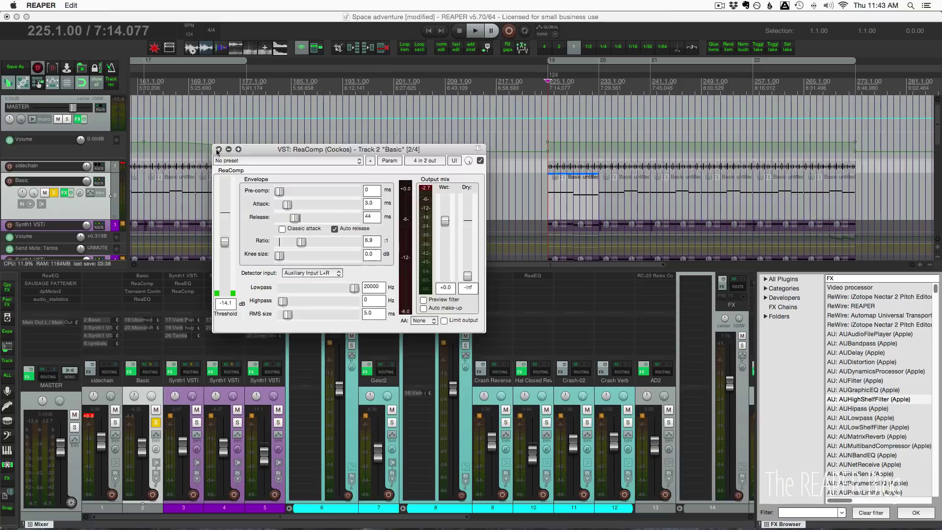
left_click(219, 149)
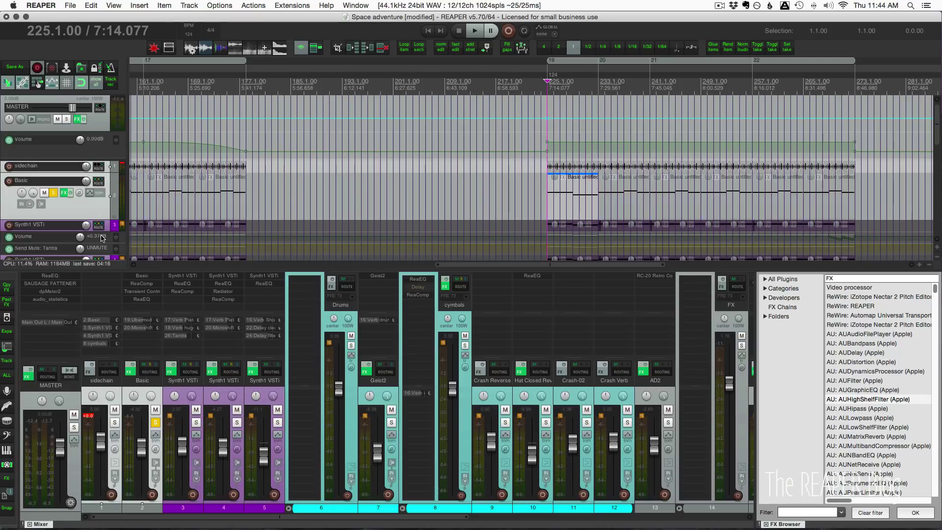
Inspect the grouping parameters and the list of available groups for the sidechain and Basic tracks, and close them without changes.
right_click(89, 204)
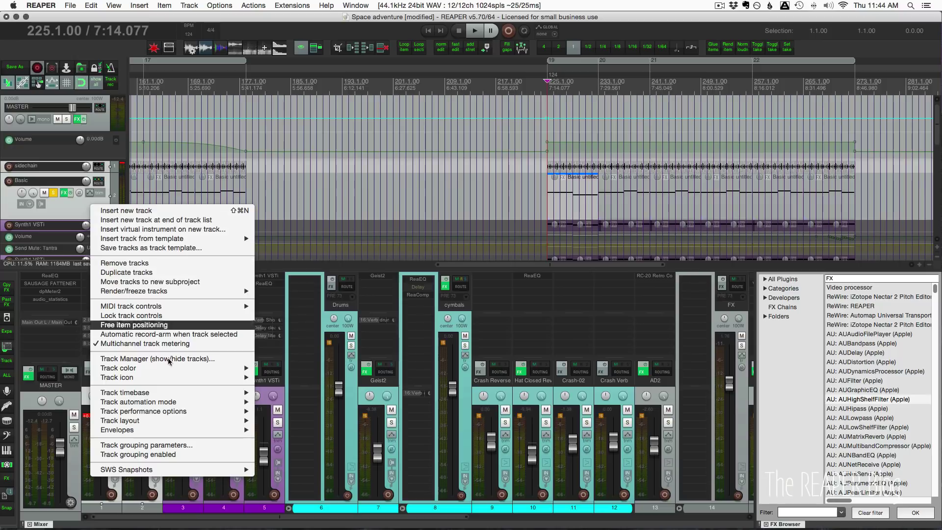
left_click(190, 447)
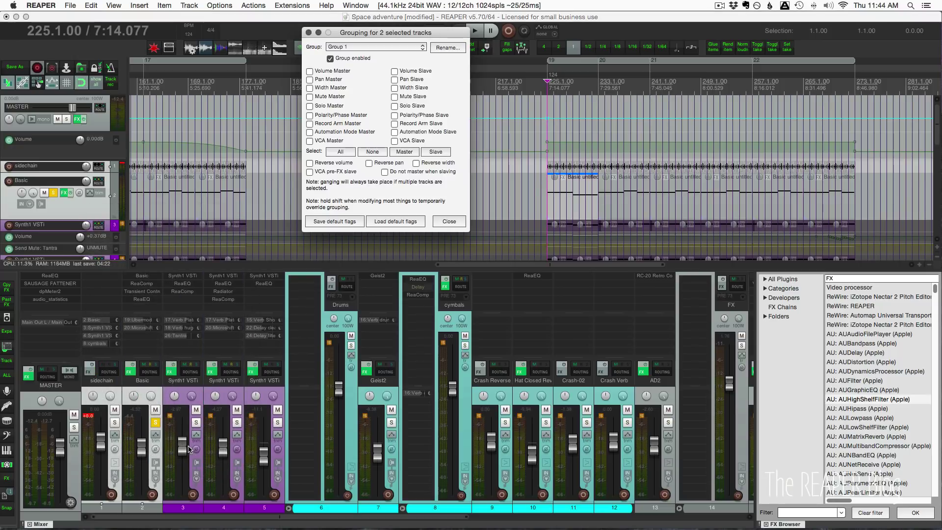
left_click(367, 46)
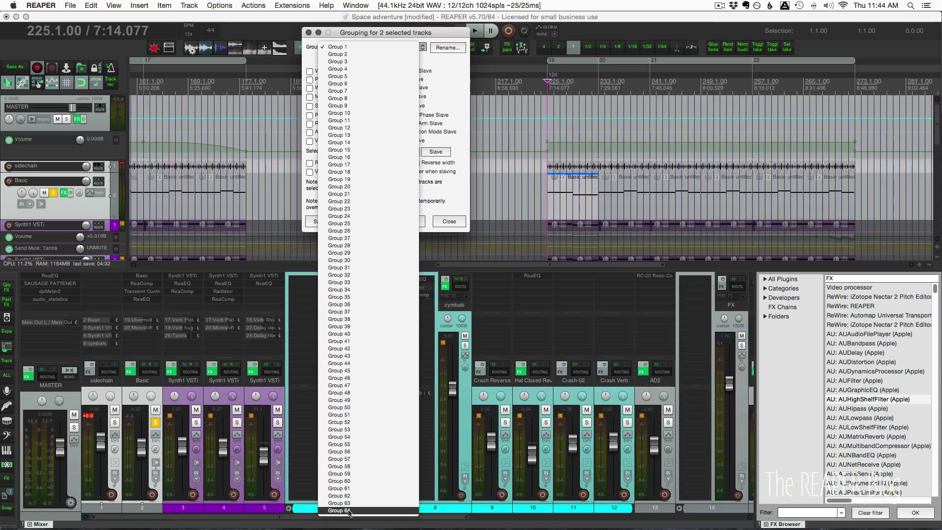
left_click(450, 77)
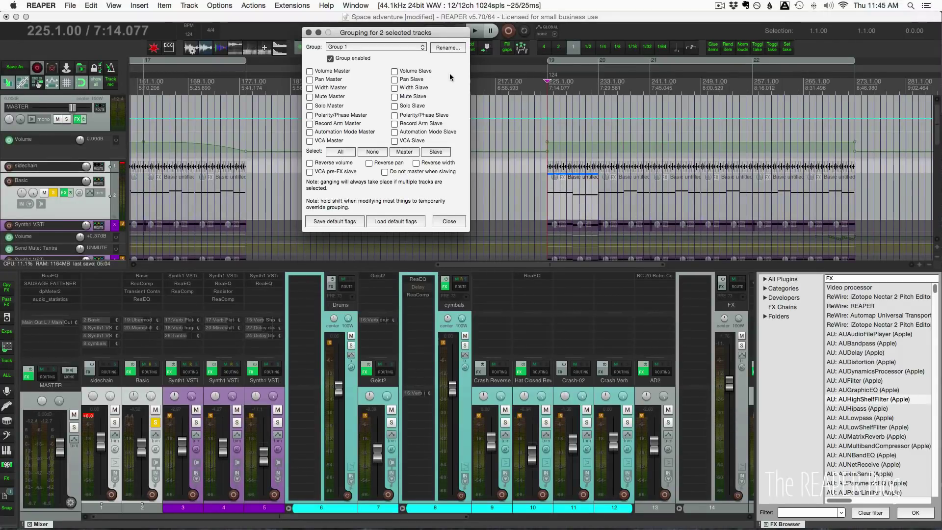
key("Escape")
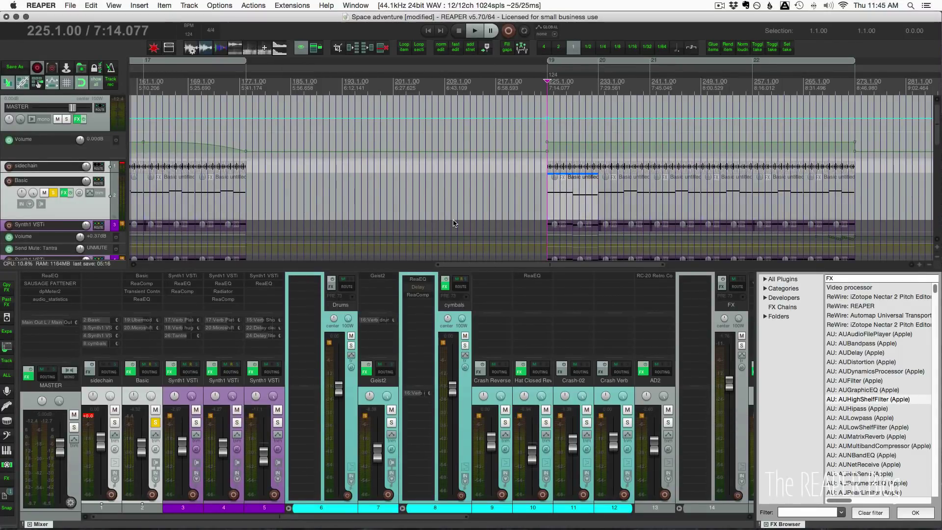